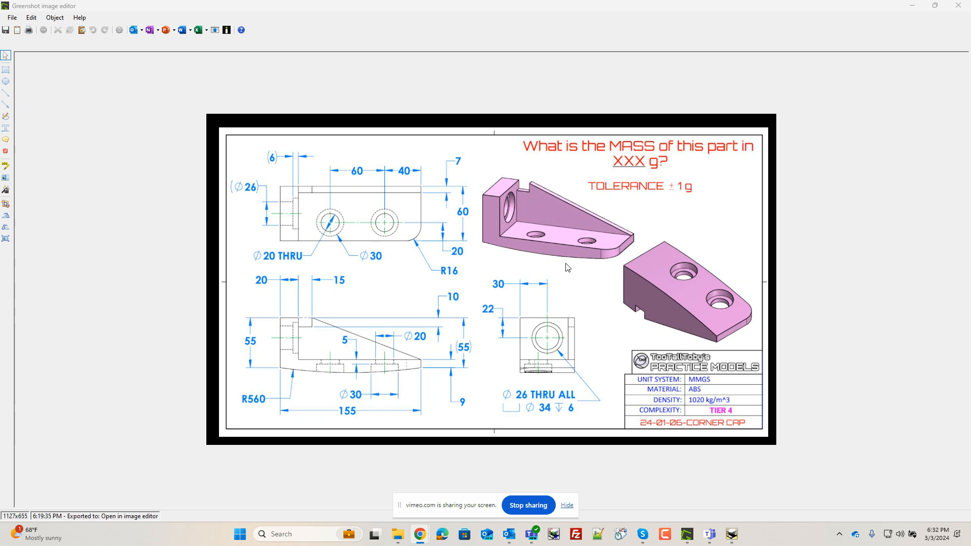
# - Minimize the reference drawing image window to reveal the empty CAD scene
pyautogui.click(908, 5)
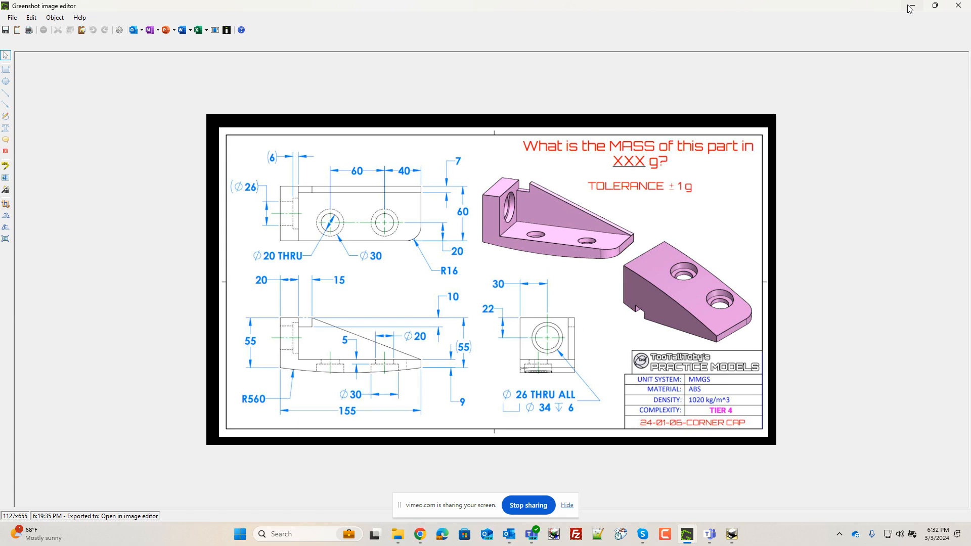
pyautogui.click(935, 5)
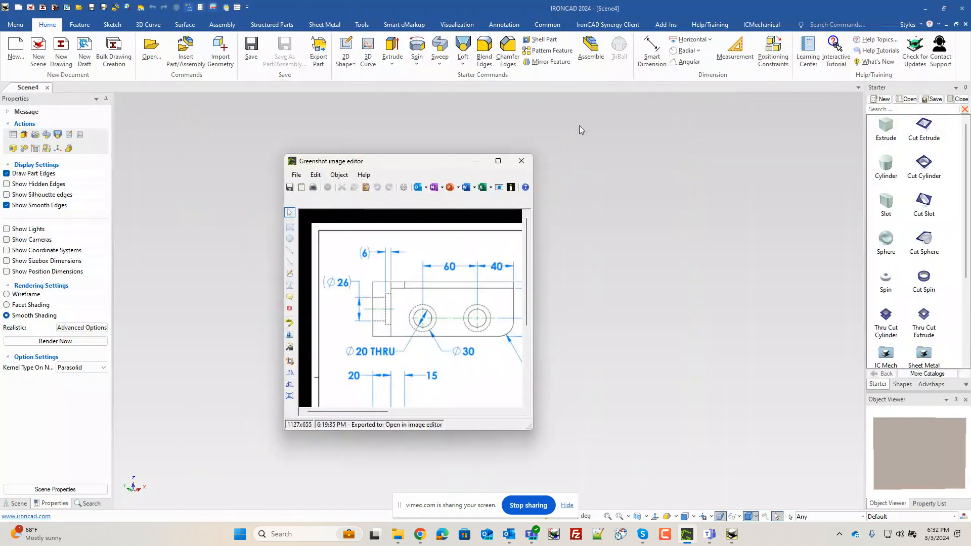
pyautogui.click(475, 160)
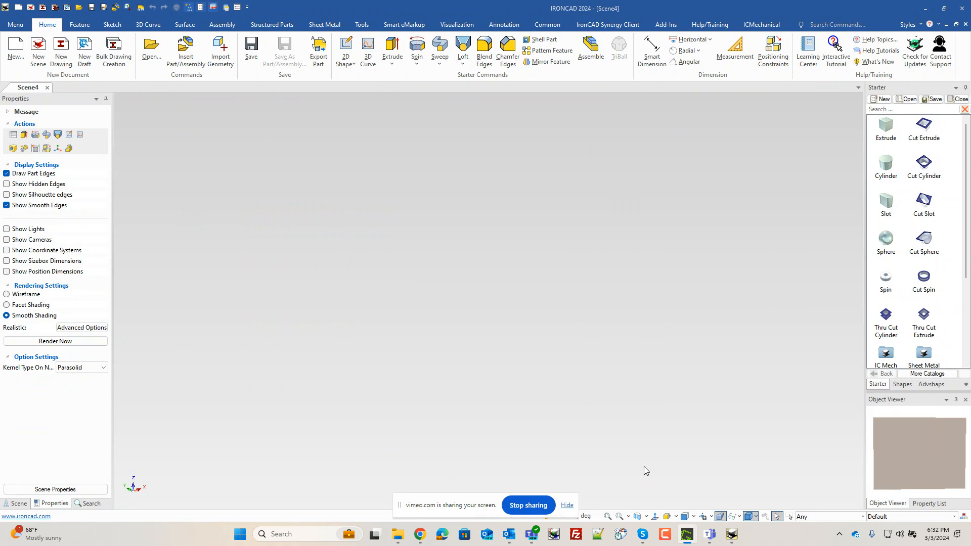
# - Configure the scene units to millimetres for length and grams for mass
pyautogui.click(581, 516)
pyautogui.click(469, 183)
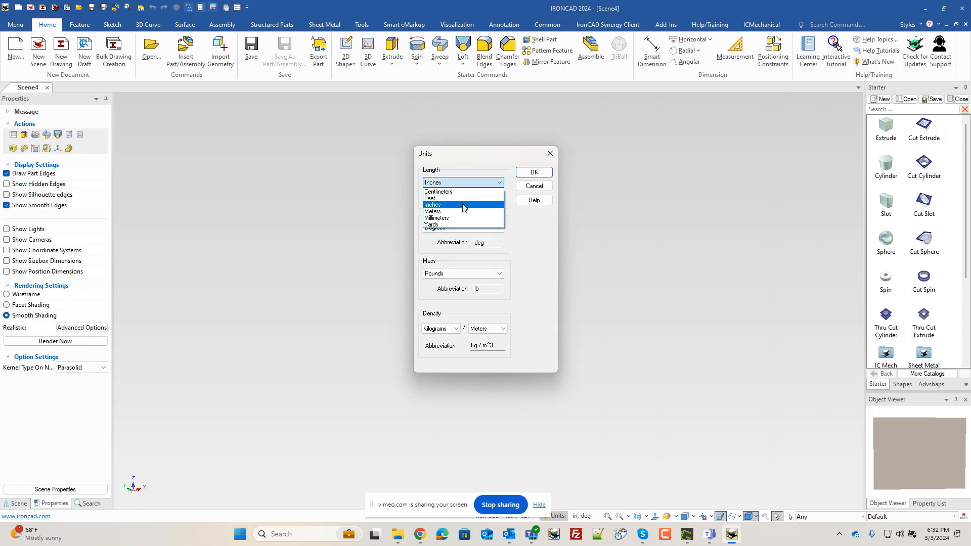
pyautogui.click(460, 223)
pyautogui.click(459, 229)
pyautogui.click(459, 236)
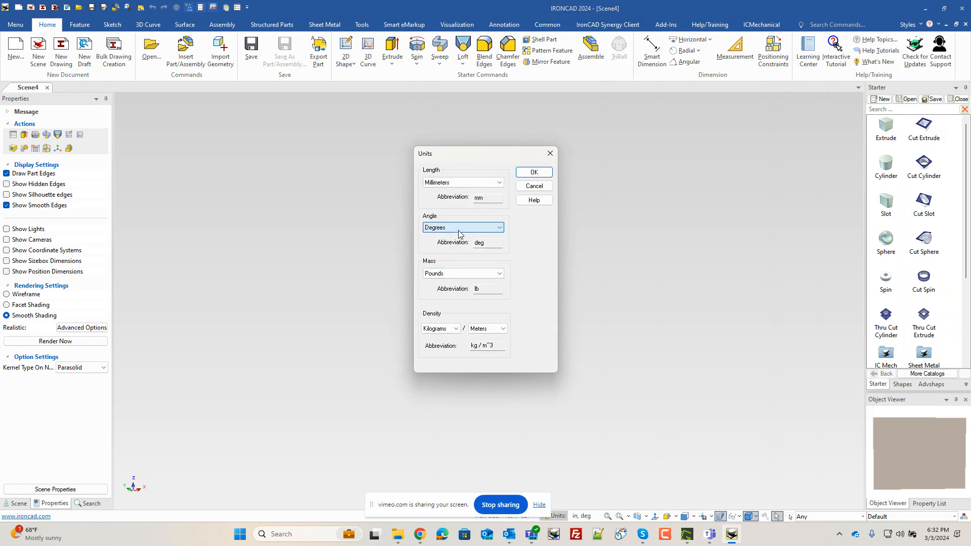
pyautogui.click(458, 274)
pyautogui.click(453, 283)
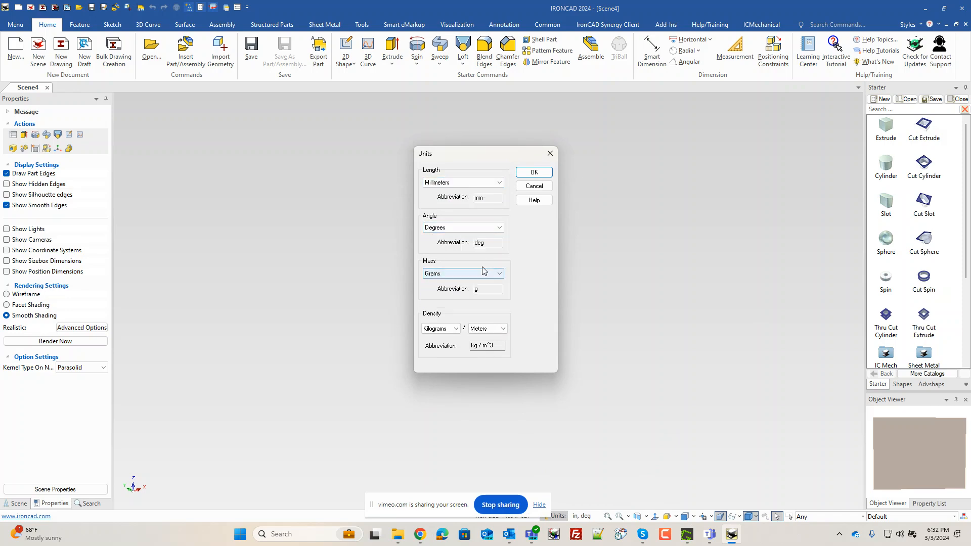
pyautogui.click(534, 172)
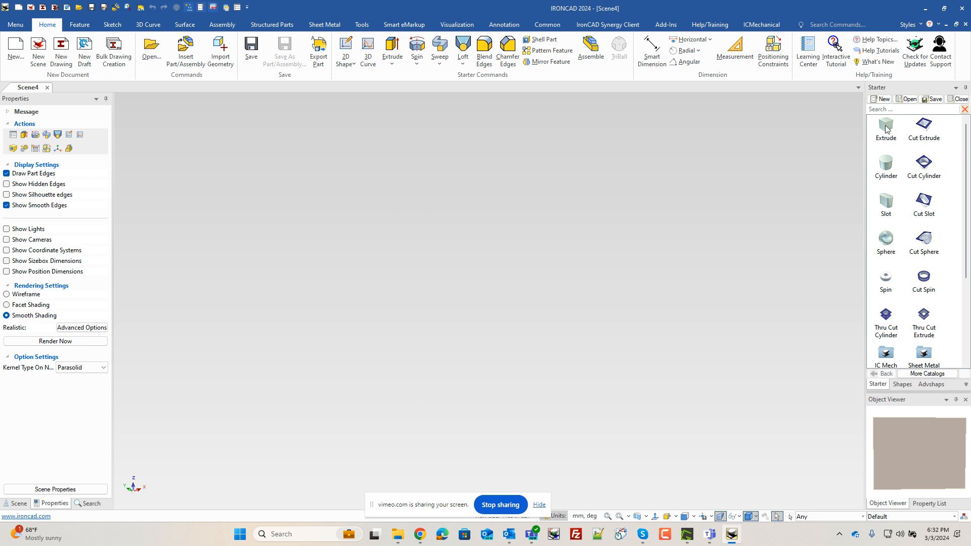
# - Drop a block into the scene and size it 155 mm long, 60 mm wide and 9 mm high
pyautogui.moveTo(886, 129); pyautogui.dragTo(536, 314)
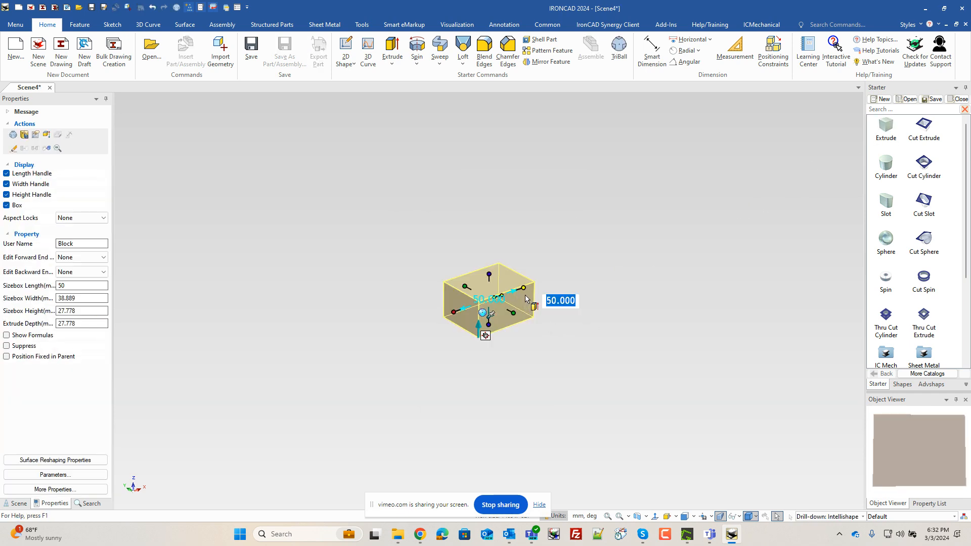
pyautogui.write('155')
pyautogui.press('Tab')
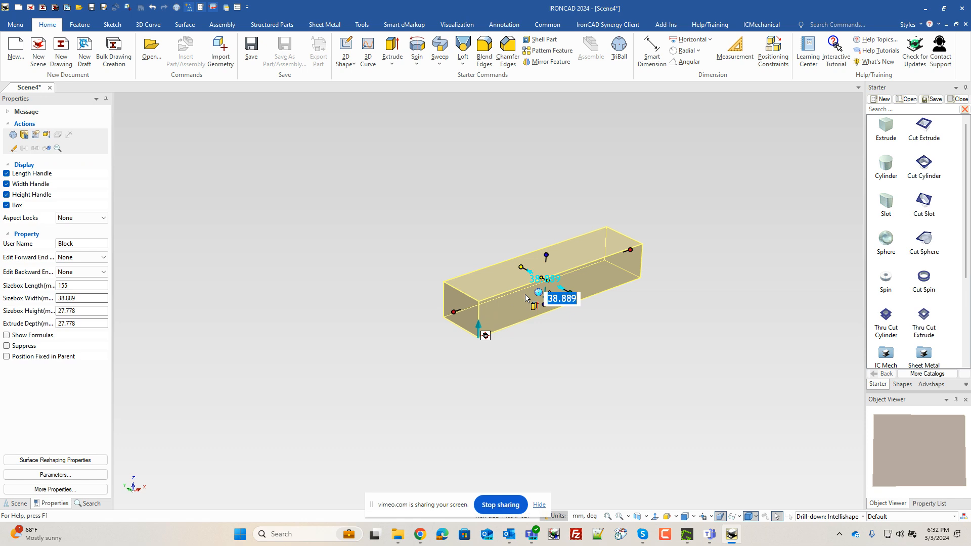
pyautogui.write('60')
pyautogui.press('Tab')
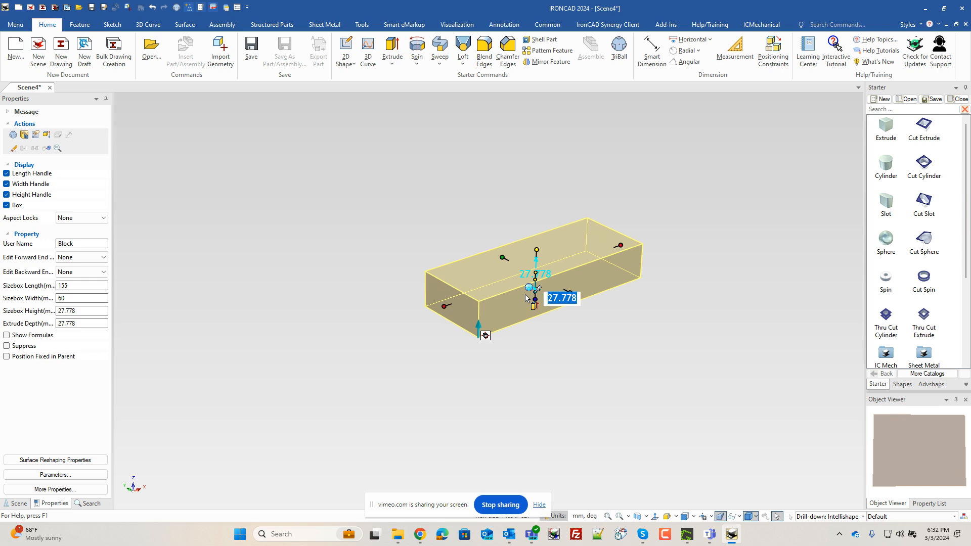
pyautogui.write('9')
pyautogui.press('Tab')
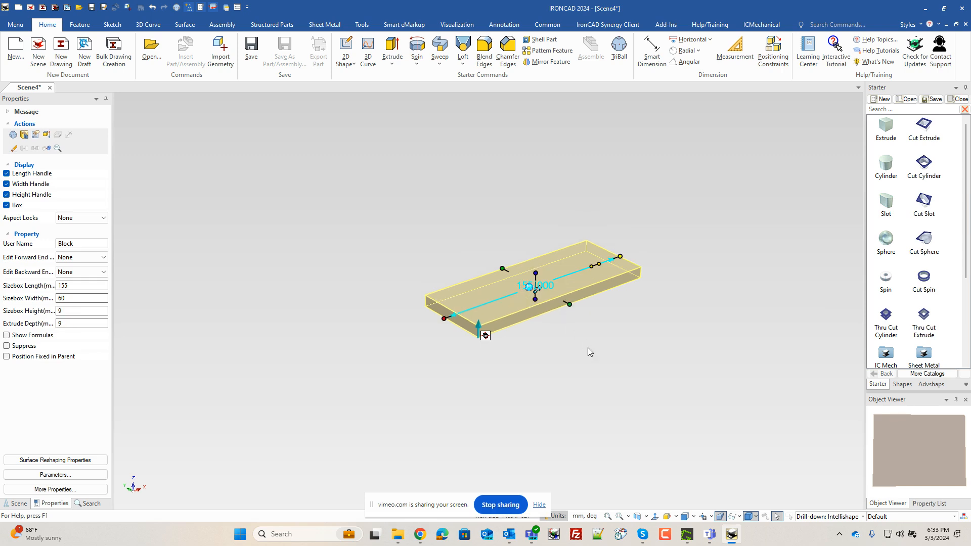
# - Place a second block on the plate's end and set its length to 20 mm
pyautogui.click(587, 347)
pyautogui.scroll(5, 564, 339)
pyautogui.scroll(-2, 560, 343)
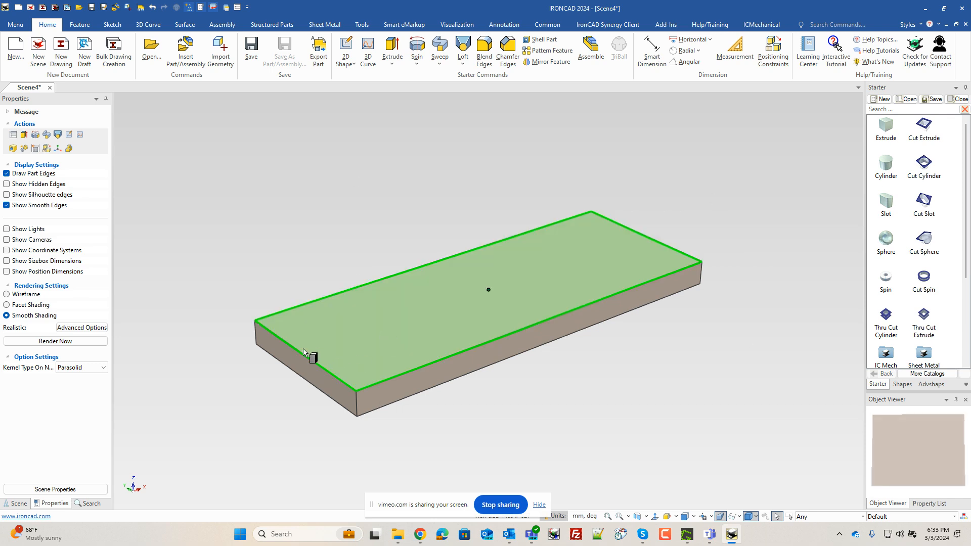
pyautogui.moveTo(305, 354); pyautogui.dragTo(385, 393)
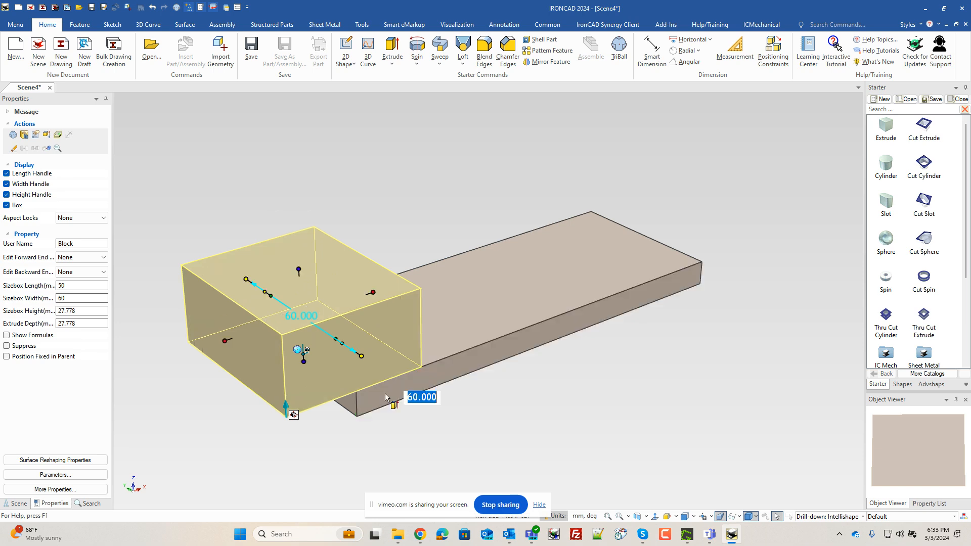
pyautogui.moveTo(223, 357); pyautogui.dragTo(353, 409)
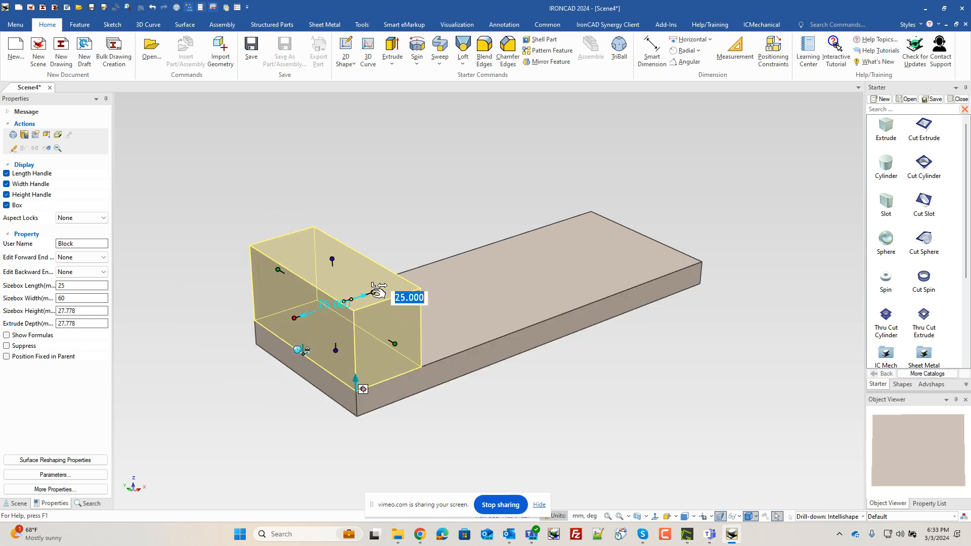
pyautogui.write('20')
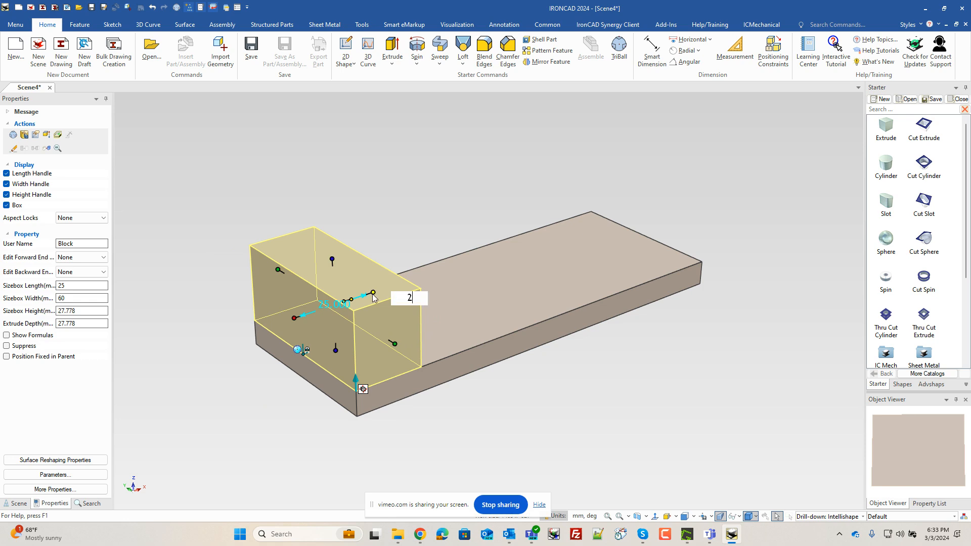
pyautogui.press('Return')
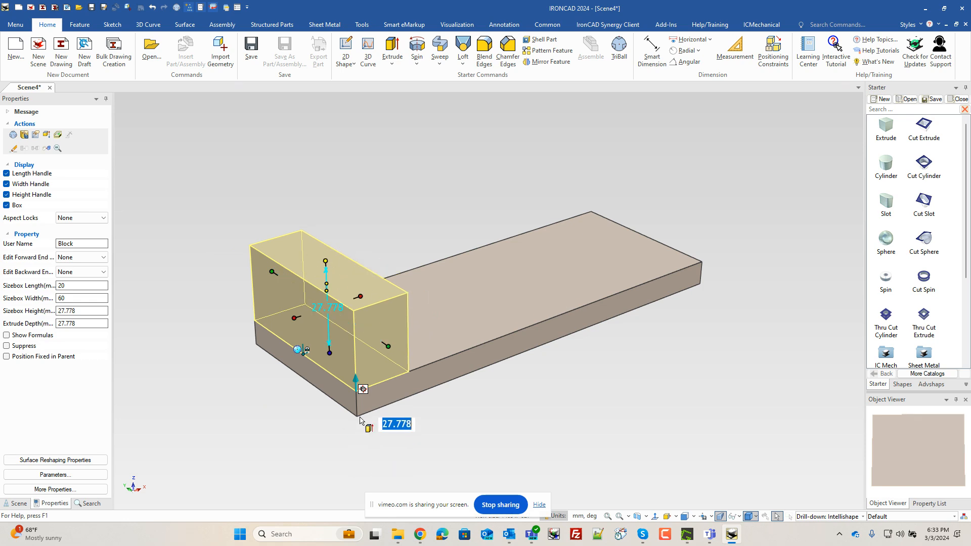
# - Set the upright block's height to 55 mm measured from the plate's bottom corner point
pyautogui.rightClick(324, 262)
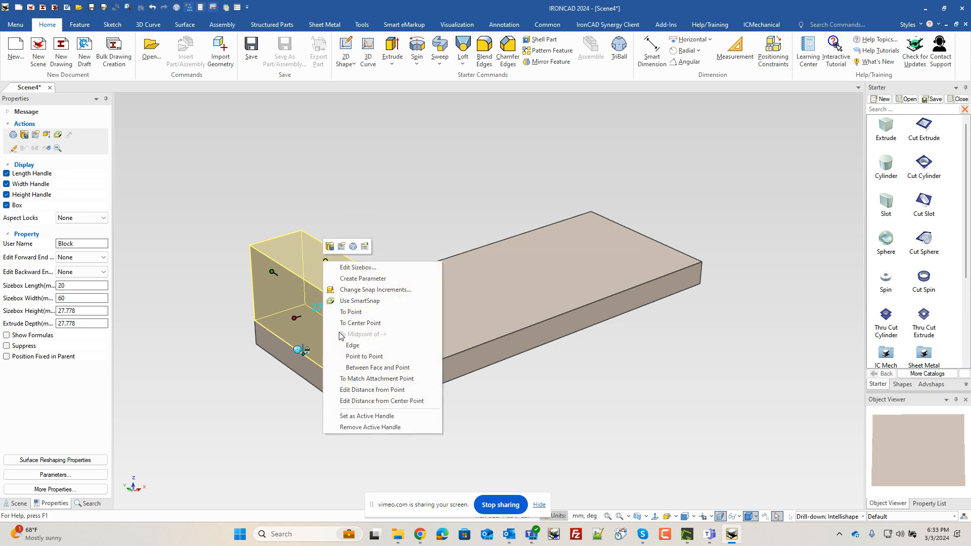
pyautogui.click(375, 391)
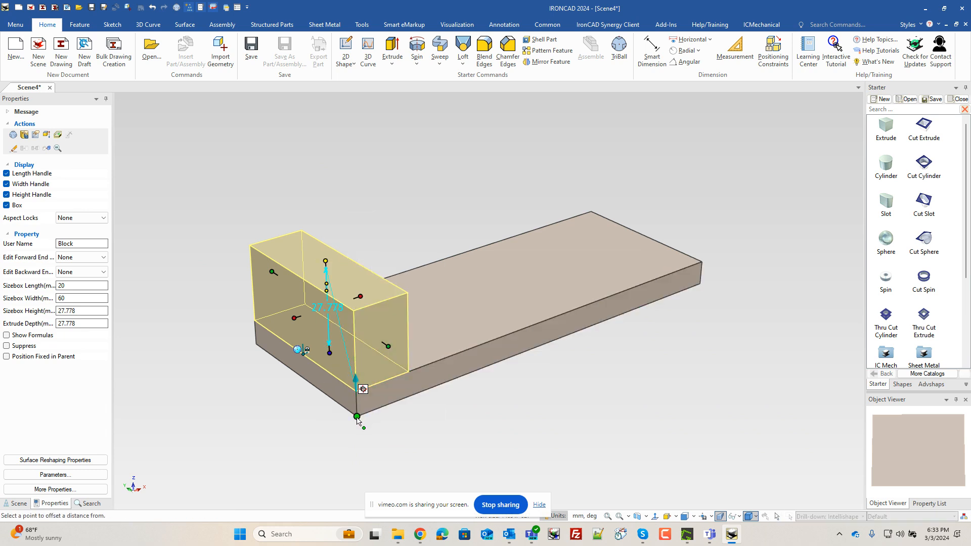
pyautogui.click(360, 415)
pyautogui.write('55')
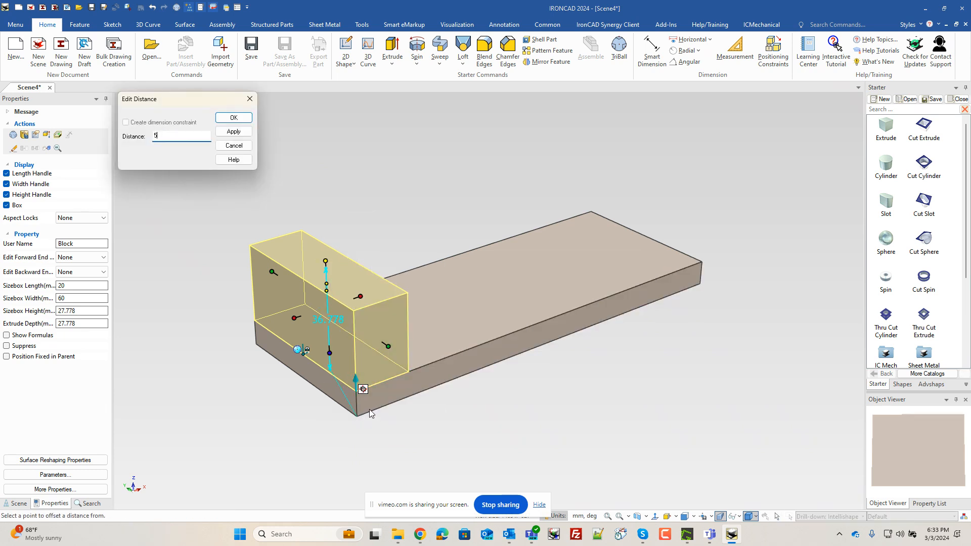
pyautogui.press('Return')
pyautogui.click(532, 424)
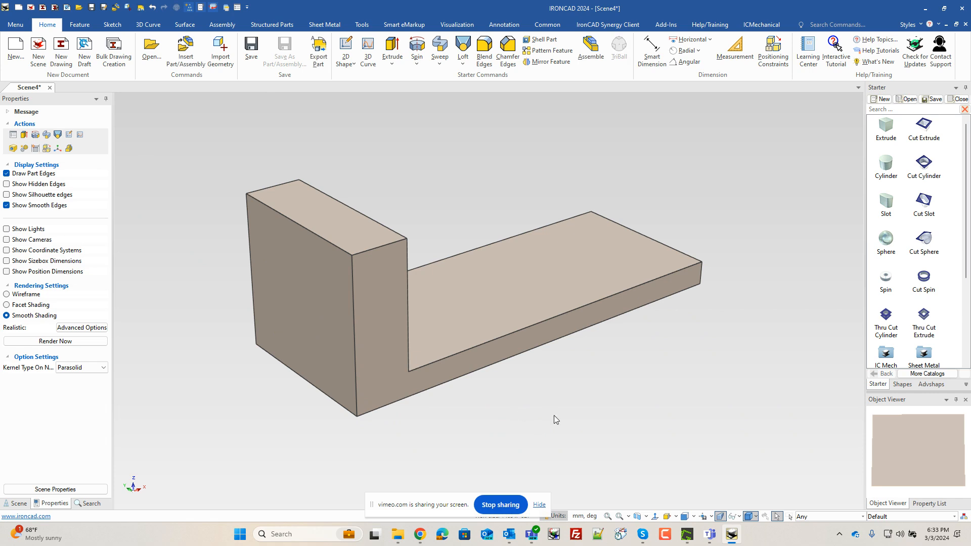
# - Cut a 34 mm diameter, 6 mm deep cylinder into the upright's inner face
pyautogui.moveTo(554, 414); pyautogui.dragTo(394, 254, button='middle')
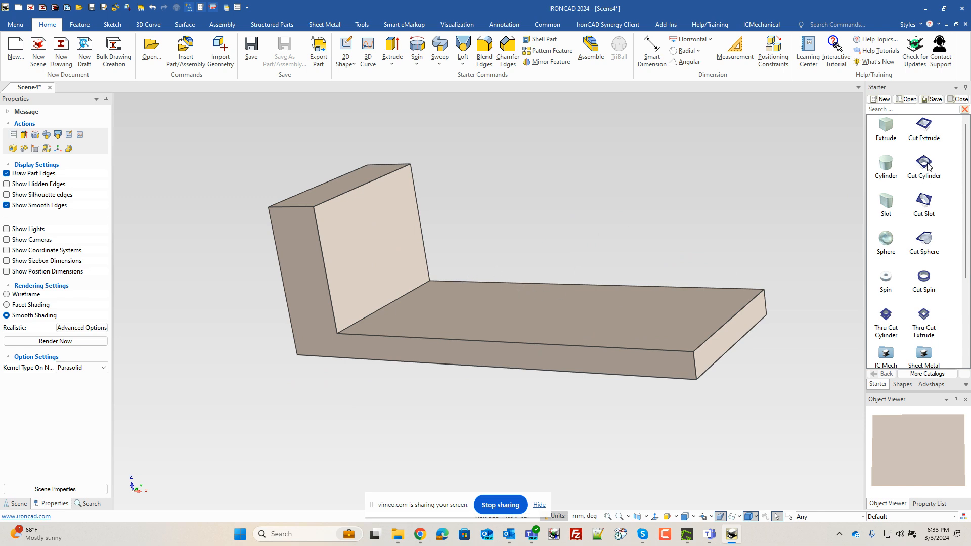
pyautogui.moveTo(928, 166); pyautogui.dragTo(377, 250)
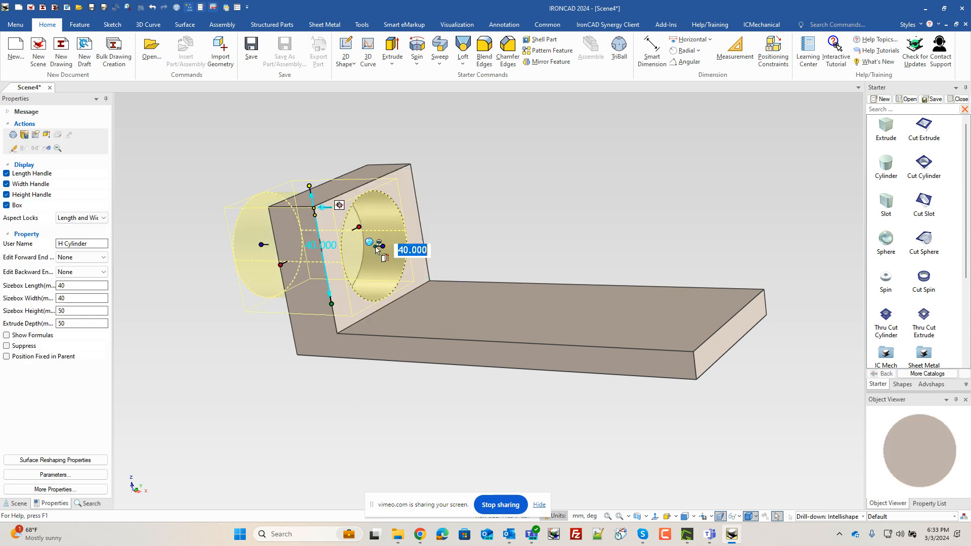
pyautogui.write('34')
pyautogui.press('Return')
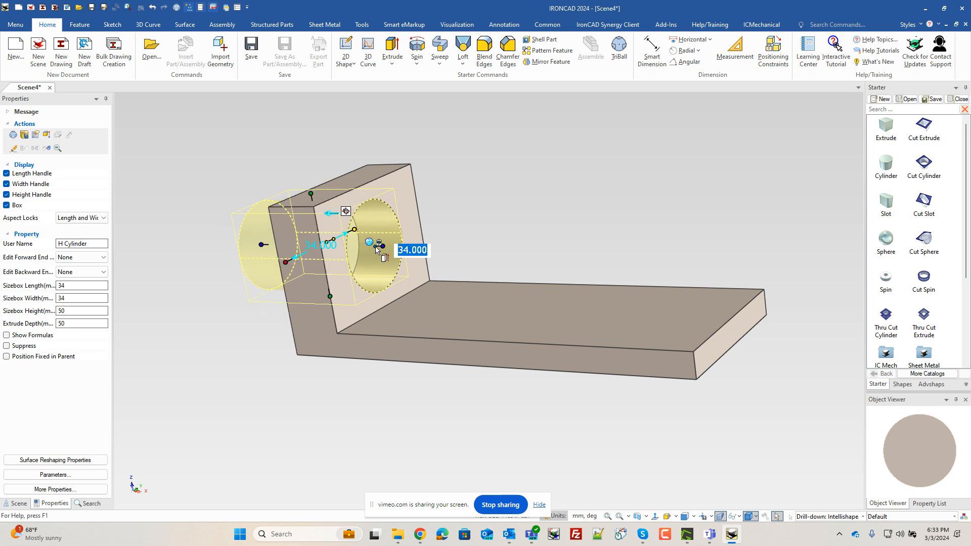
pyautogui.press('Tab')
pyautogui.press('Tab')
pyautogui.write('6')
pyautogui.press('Tab')
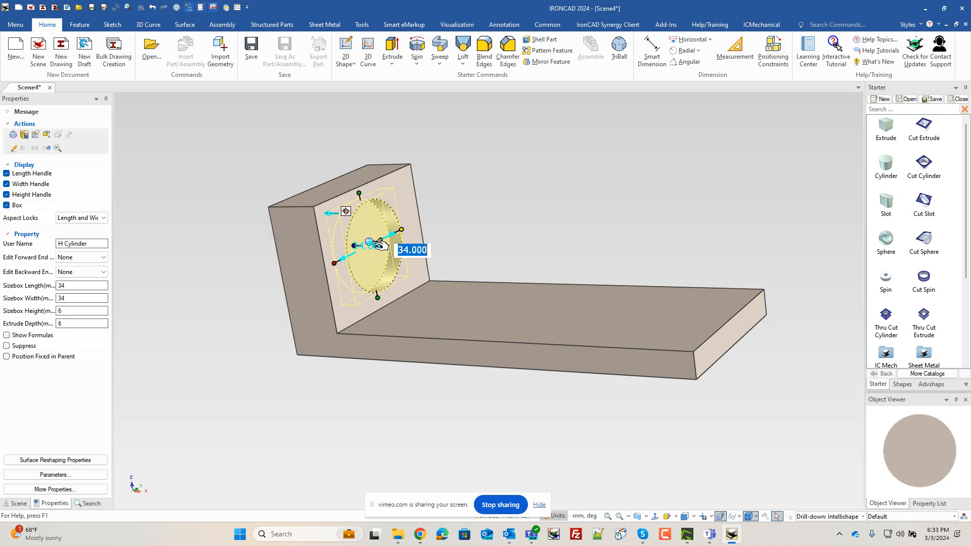
pyautogui.click(636, 202)
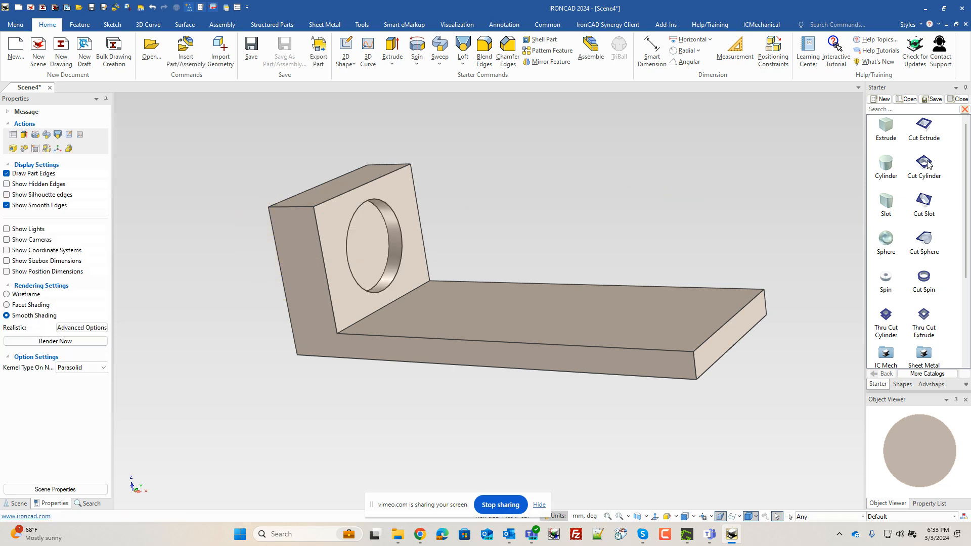
# - Cut a 26 mm diameter cylinder through the upright, concentric with the counterbore
pyautogui.moveTo(929, 165); pyautogui.dragTo(371, 254)
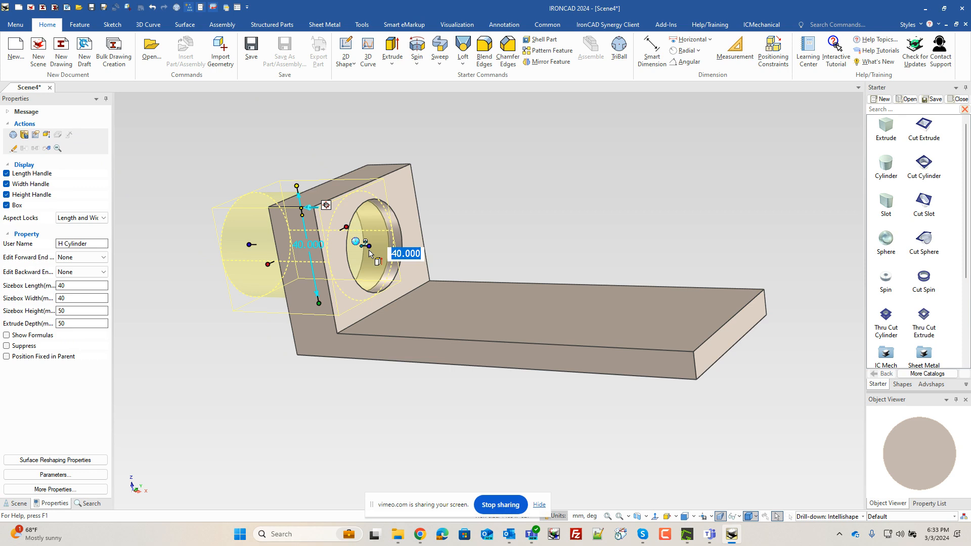
pyautogui.write('26')
pyautogui.press('Return')
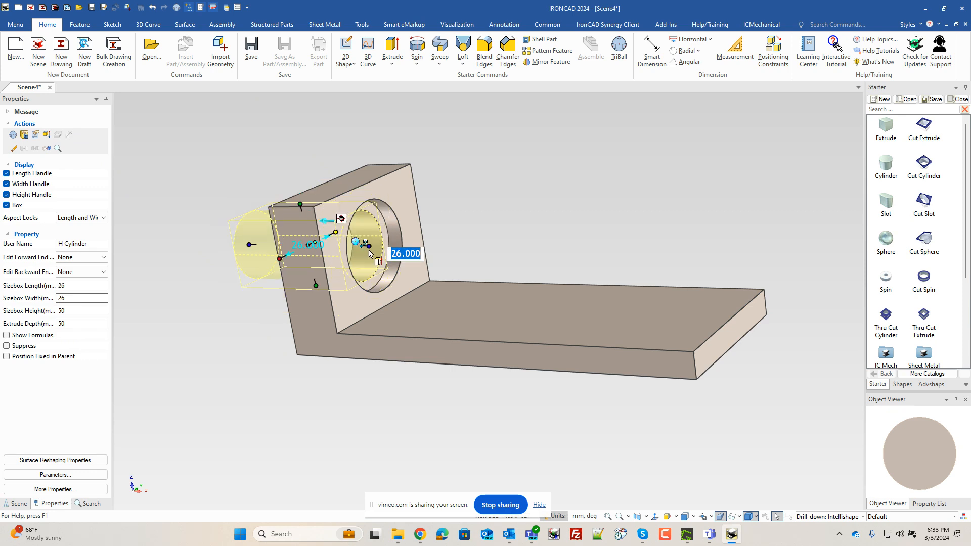
pyautogui.click(520, 219)
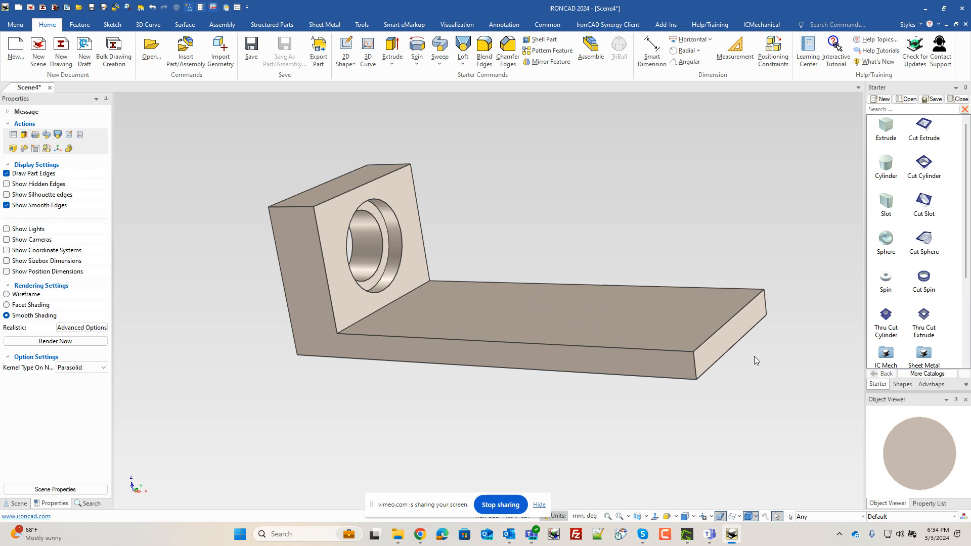
# - Drop a new block onto the plate and size it to 135 mm long and 46 mm tall
pyautogui.moveTo(754, 356); pyautogui.dragTo(553, 277, button='middle')
pyautogui.scroll(5, 600, 266)
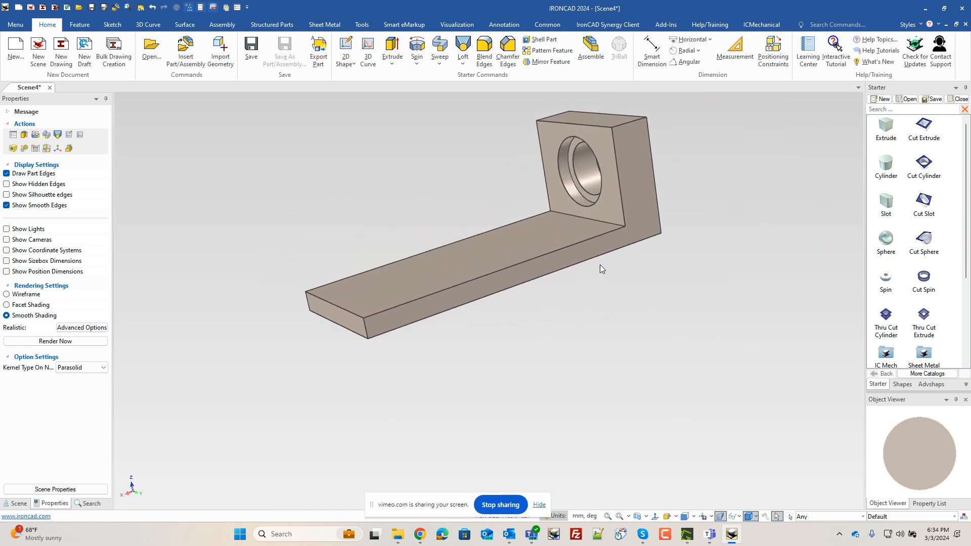
pyautogui.moveTo(884, 133); pyautogui.dragTo(481, 269)
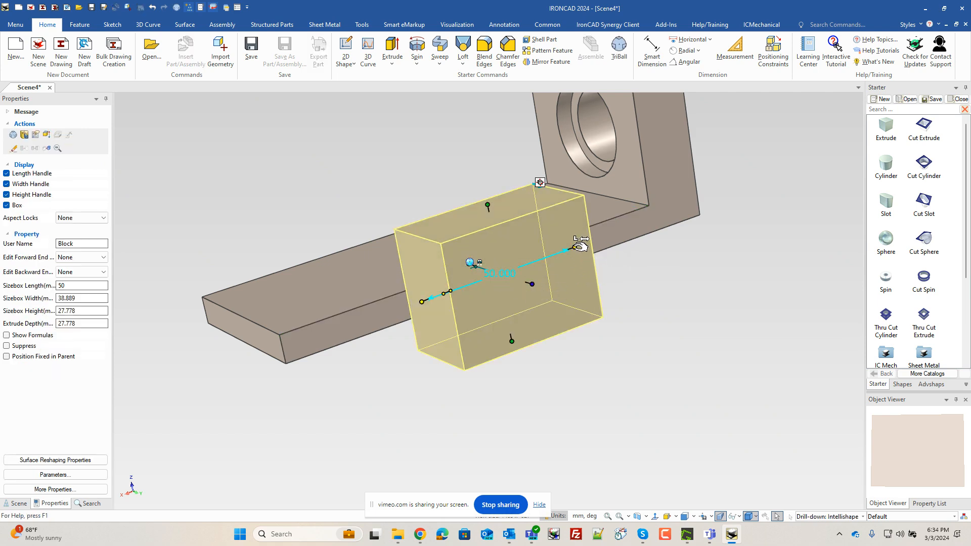
pyautogui.moveTo(574, 247); pyautogui.dragTo(644, 183)
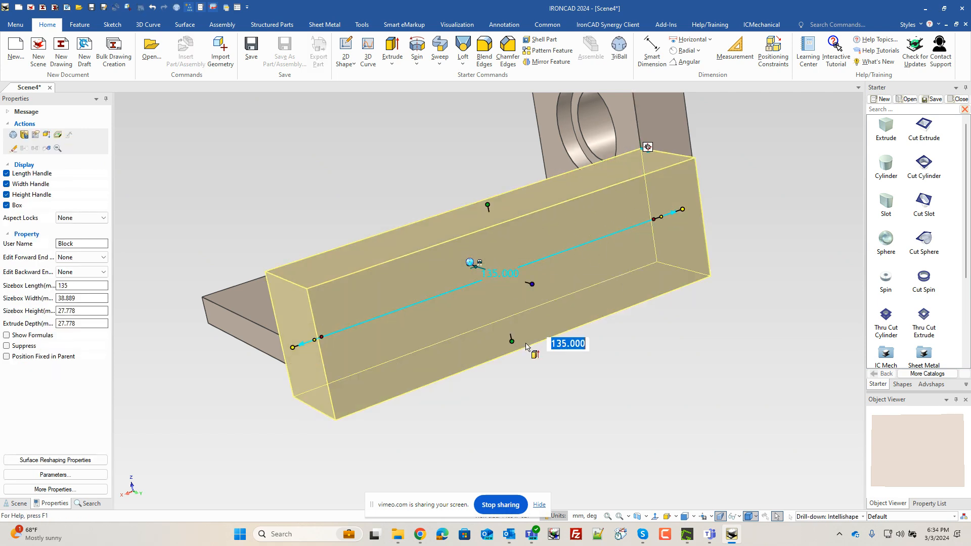
pyautogui.moveTo(512, 341); pyautogui.dragTo(270, 332)
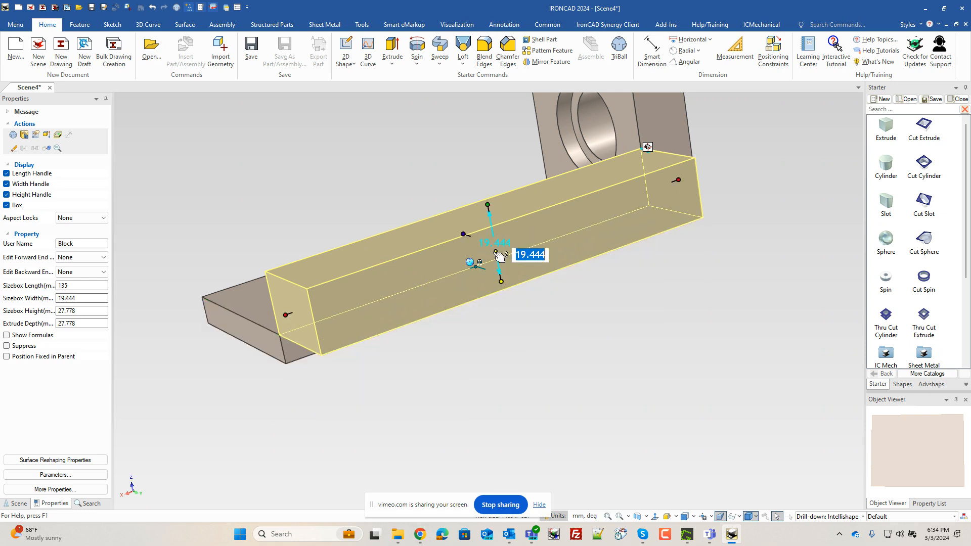
pyautogui.scroll(-3, 503, 253)
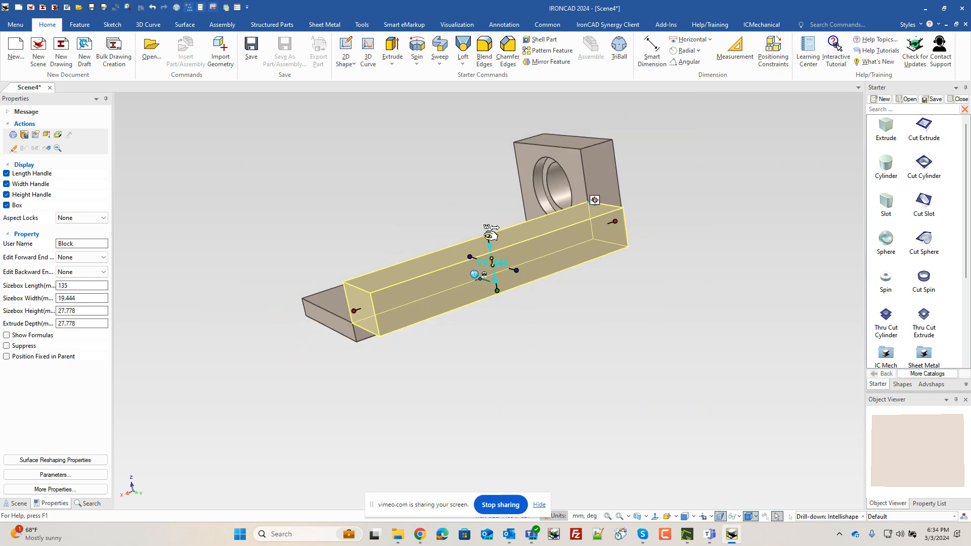
pyautogui.moveTo(487, 236); pyautogui.dragTo(581, 149)
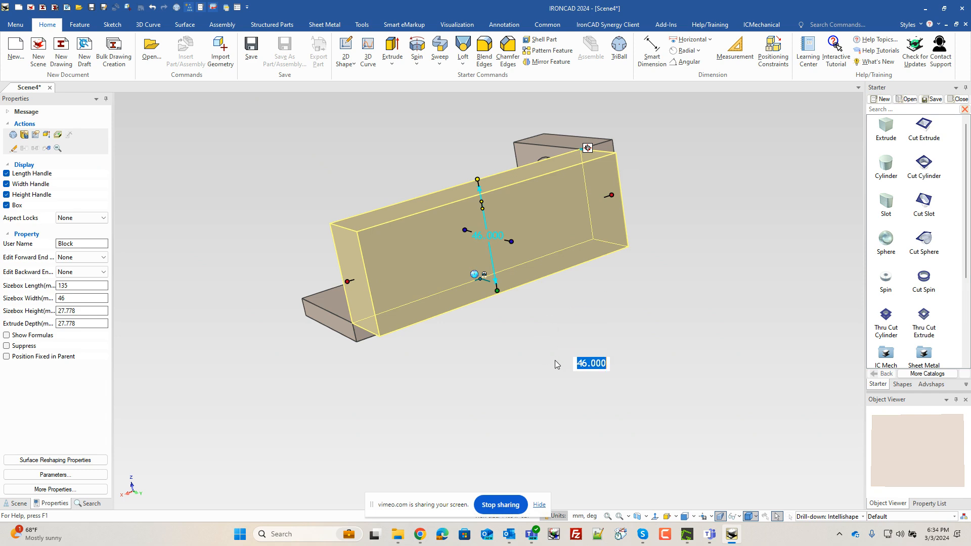
# - Set the new block's thickness to 7 mm
pyautogui.moveTo(555, 361); pyautogui.dragTo(493, 289, button='middle')
pyautogui.moveTo(319, 263); pyautogui.dragTo(307, 305, button='middle')
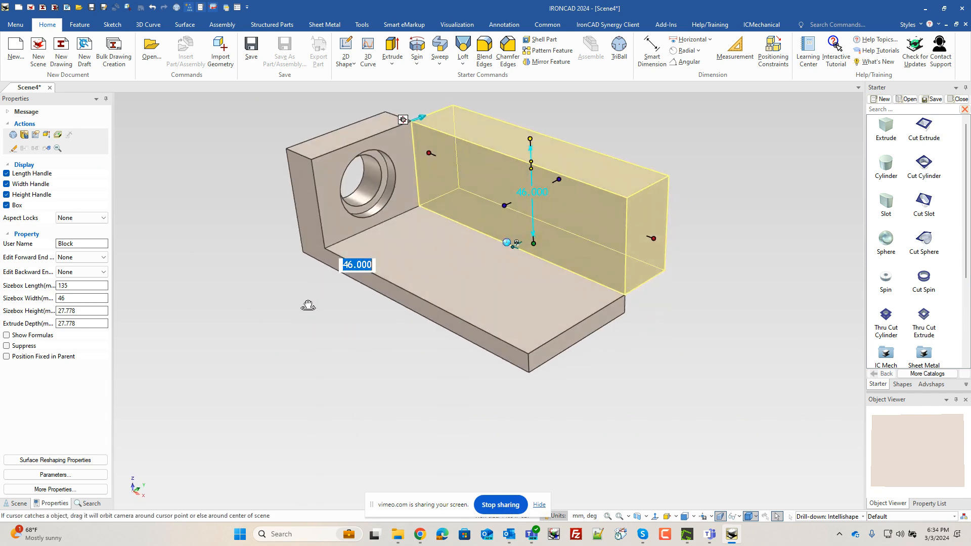
pyautogui.click(559, 179)
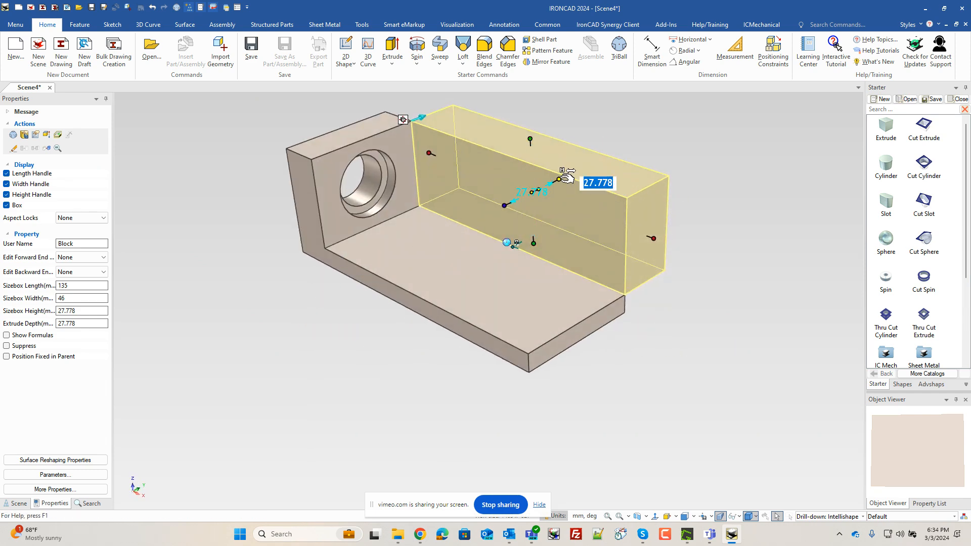
pyautogui.write('7')
pyautogui.press('Tab')
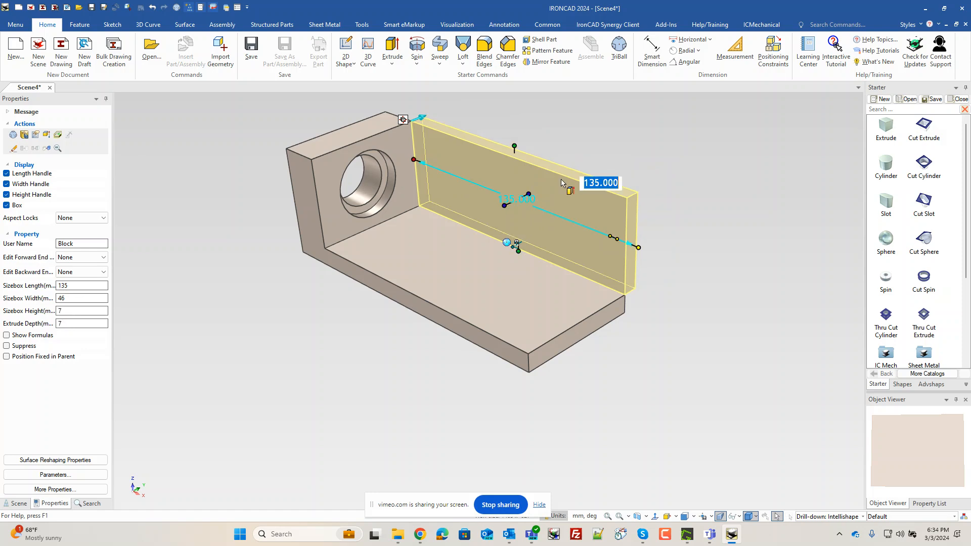
# - Edit the block's cross-section into a triangle by deleting its outer vertical side and joining the bottom corner to the top corner
pyautogui.rightClick(562, 206)
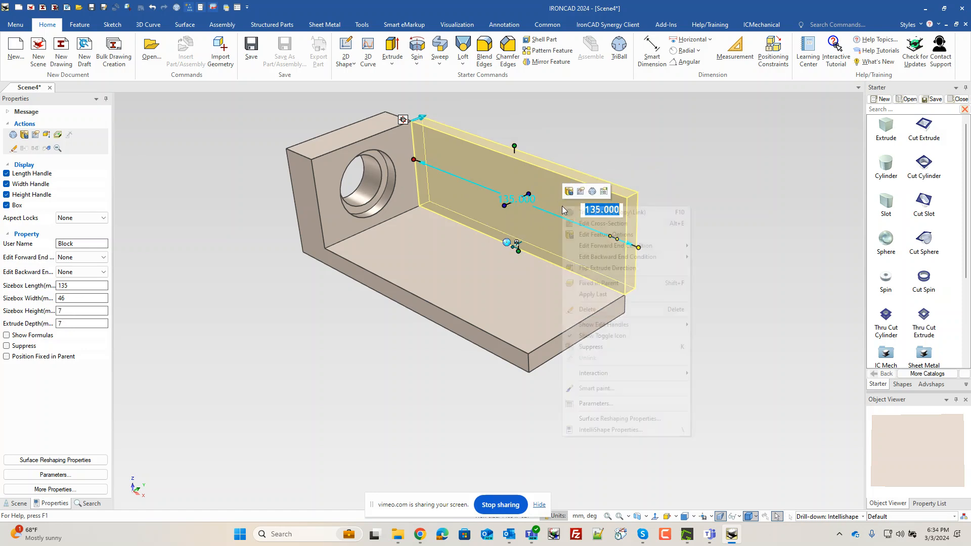
pyautogui.click(606, 282)
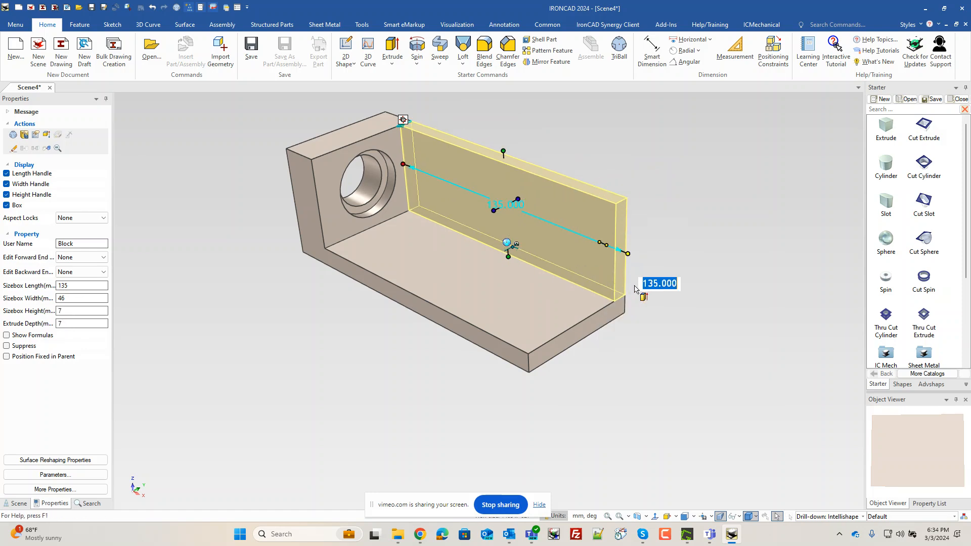
pyautogui.click(676, 303)
pyautogui.moveTo(602, 293); pyautogui.dragTo(551, 254, button='middle')
pyautogui.click(512, 224)
pyautogui.click(513, 224)
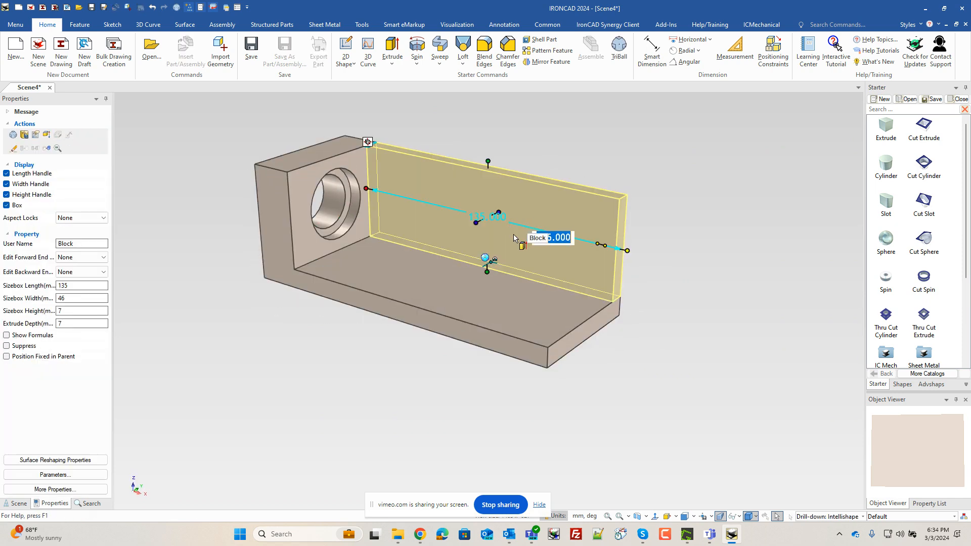
pyautogui.rightClick(514, 237)
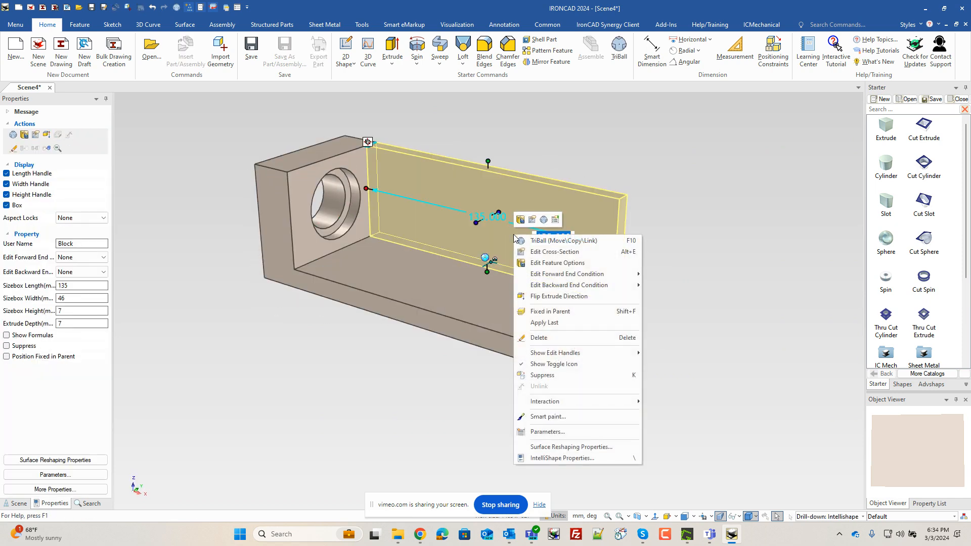
pyautogui.click(534, 256)
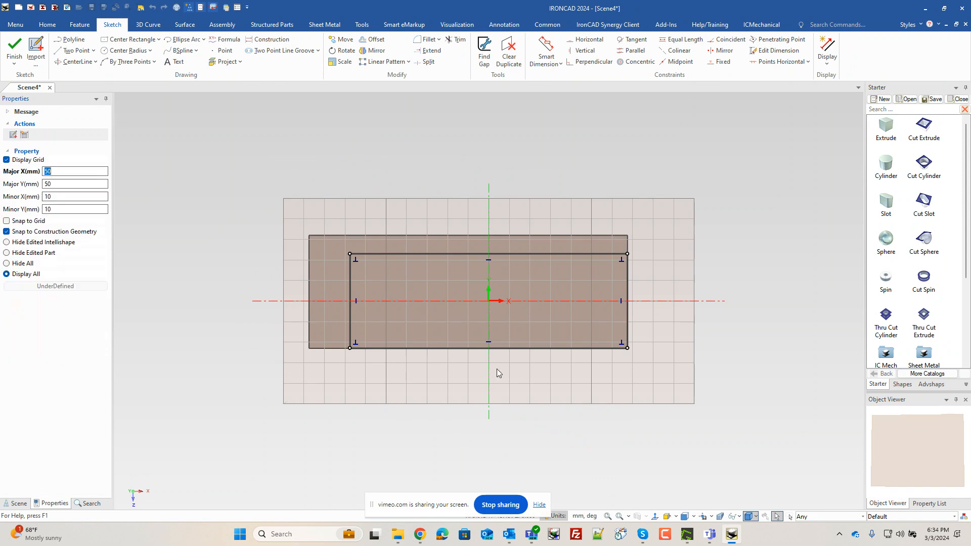
pyautogui.click(627, 338)
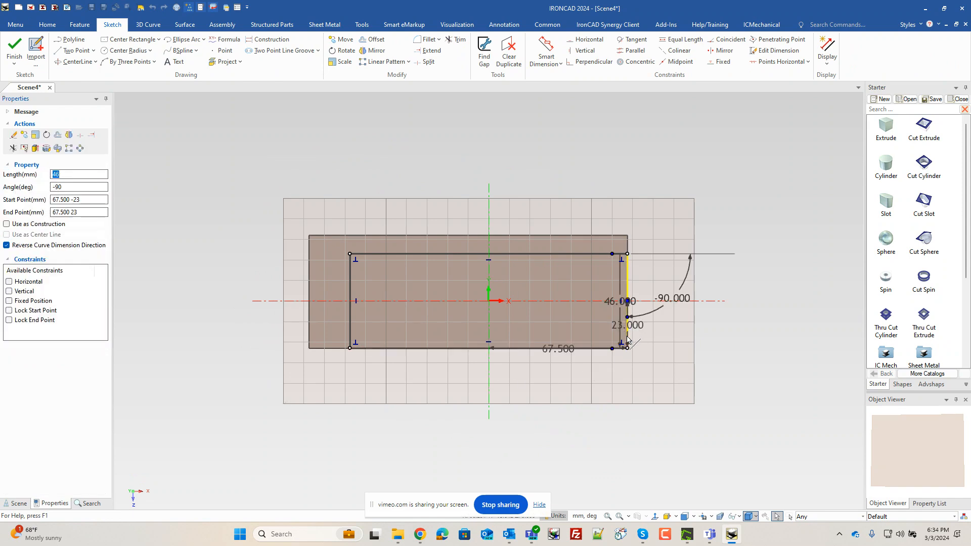
pyautogui.press('Delete')
pyautogui.moveTo(627, 348); pyautogui.dragTo(626, 254)
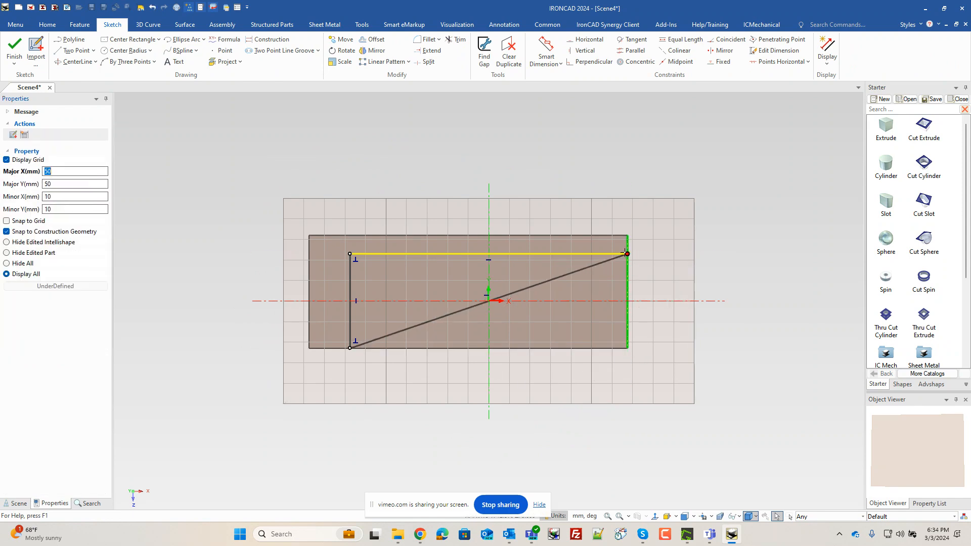
pyautogui.click(14, 49)
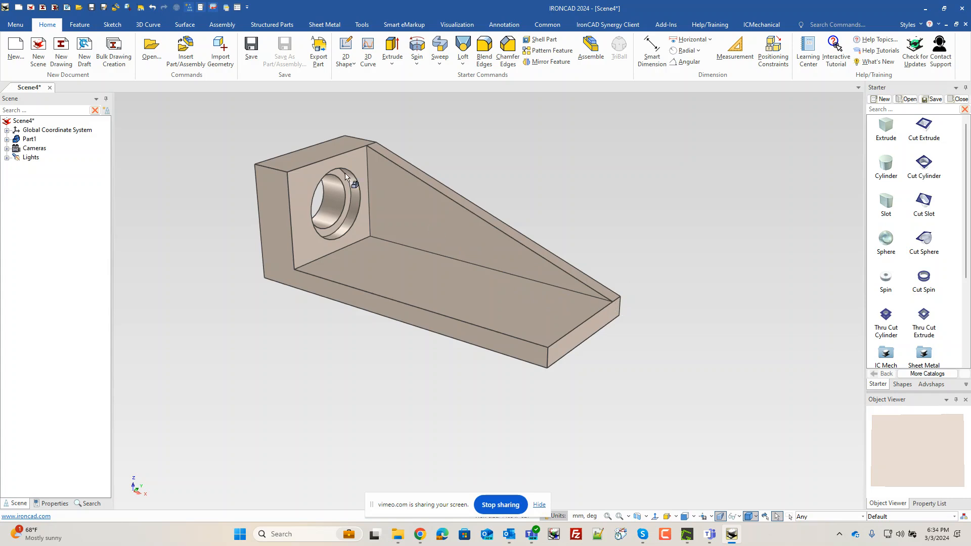
# - Shorten the triangular rib's length to 120 mm
pyautogui.click(462, 223)
pyautogui.click(461, 223)
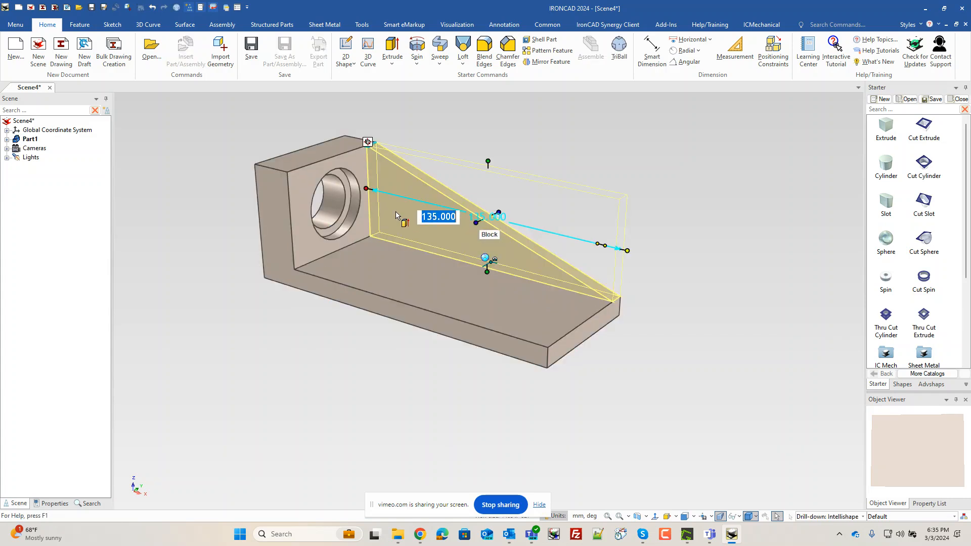
pyautogui.scroll(2, 406, 219)
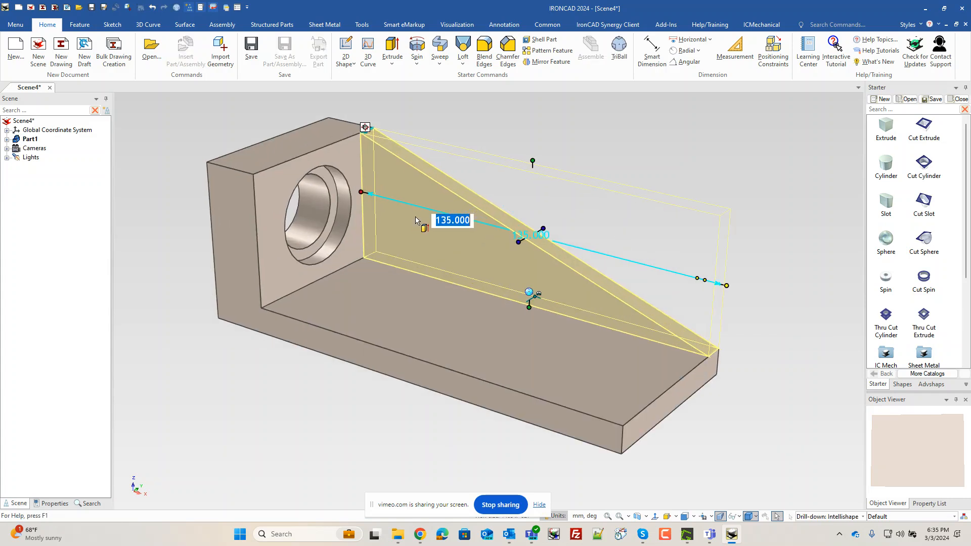
pyautogui.click(364, 191)
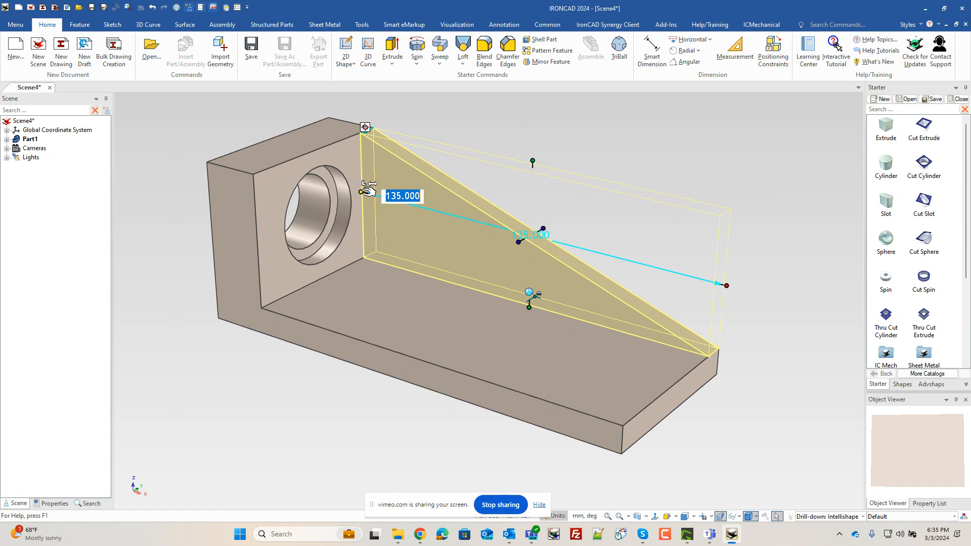
pyautogui.press('Right')
pyautogui.write('15')
pyautogui.press('BackSpace')
pyautogui.write('15')
pyautogui.press('Return')
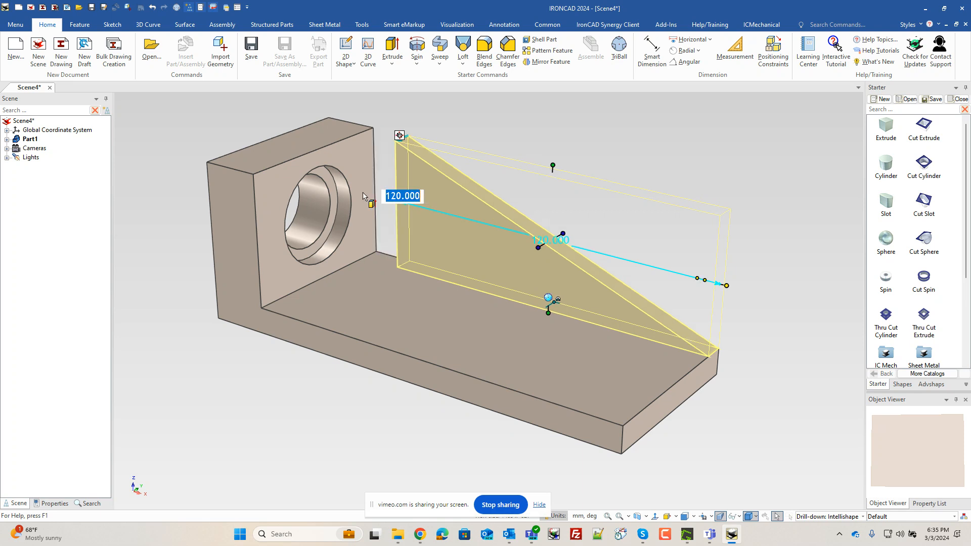
# - Offset the rib's end face by -10 mm using Edit Distance
pyautogui.moveTo(434, 374); pyautogui.dragTo(423, 338, button='middle')
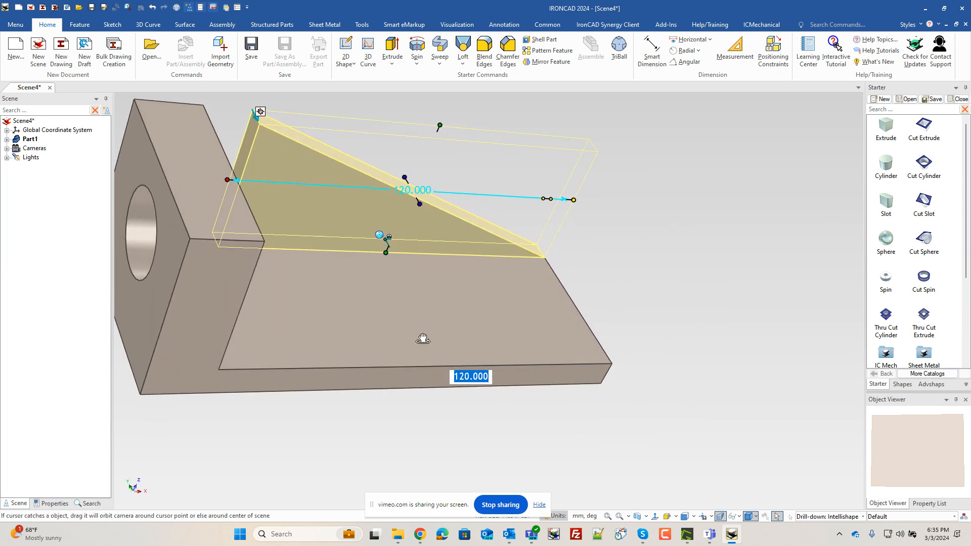
pyautogui.click(247, 148)
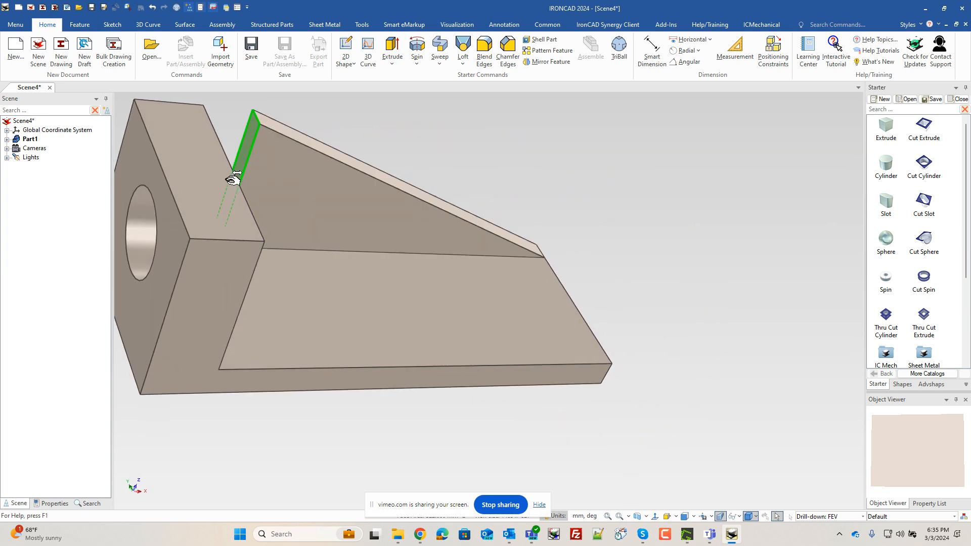
pyautogui.keyDown('shift'); pyautogui.moveTo(233, 179); pyautogui.dragTo(224, 150); pyautogui.keyUp('shift')
pyautogui.moveTo(357, 261); pyautogui.dragTo(284, 229, button='middle')
pyautogui.scroll(-4, 231, 208)
pyautogui.scroll(3, 212, 199)
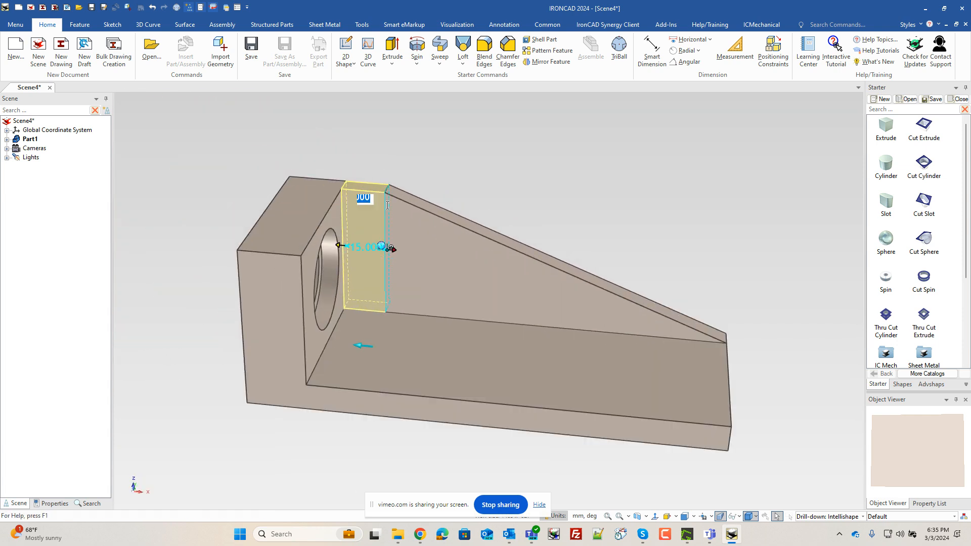
pyautogui.rightClick(393, 178)
pyautogui.click(429, 188)
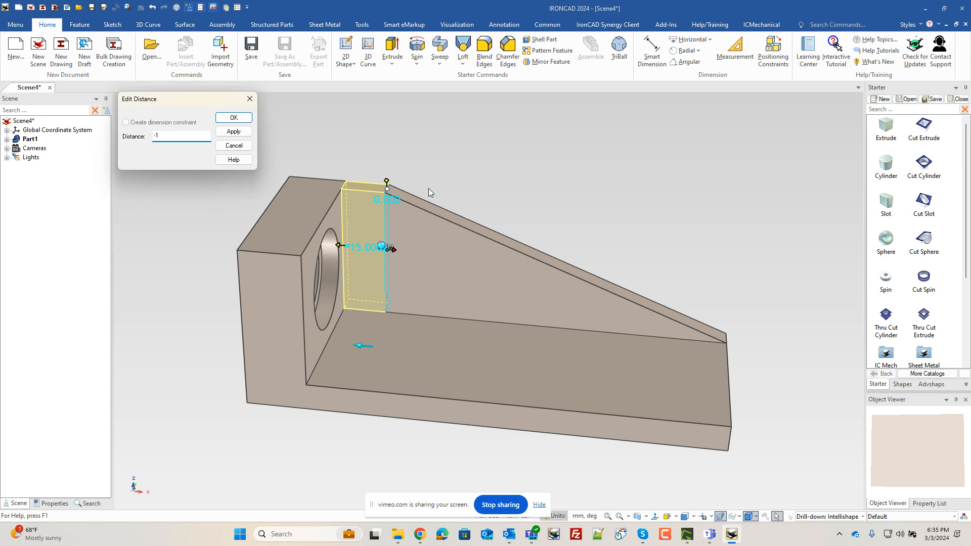
pyautogui.write('0')
pyautogui.press('Return')
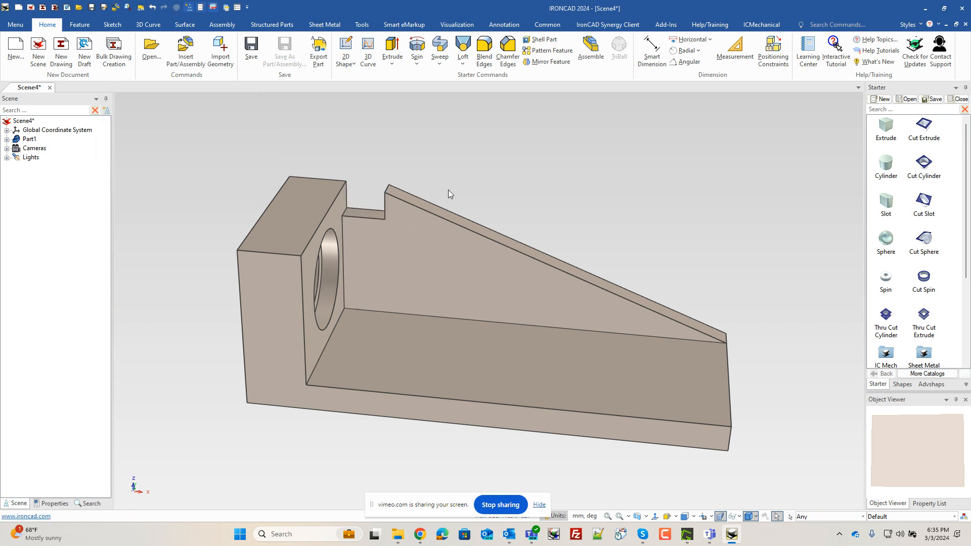
# - Cut a 30 mm diameter cylinder into the plate's top face
pyautogui.moveTo(457, 334); pyautogui.dragTo(551, 354, button='middle')
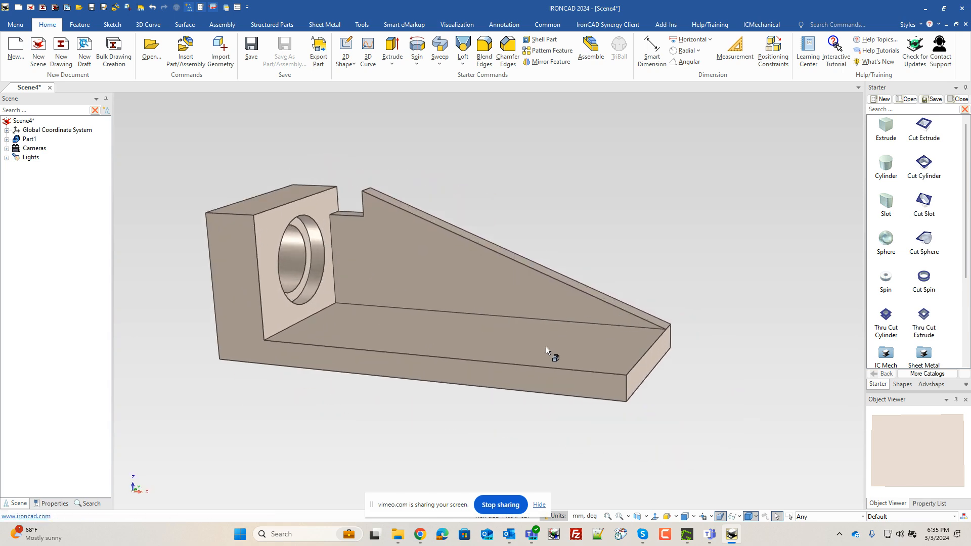
pyautogui.moveTo(667, 418); pyautogui.dragTo(283, 267, button='middle')
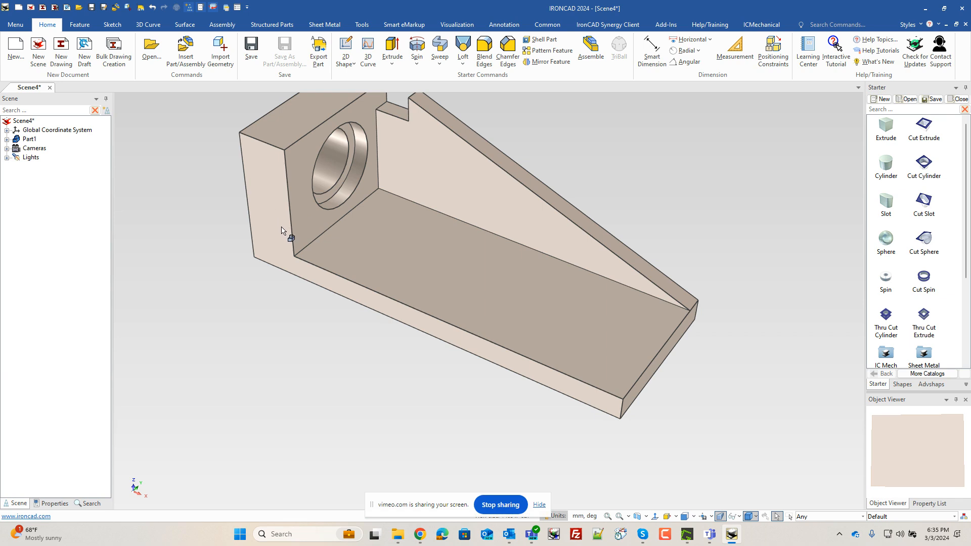
pyautogui.moveTo(275, 224); pyautogui.dragTo(433, 260, button='middle')
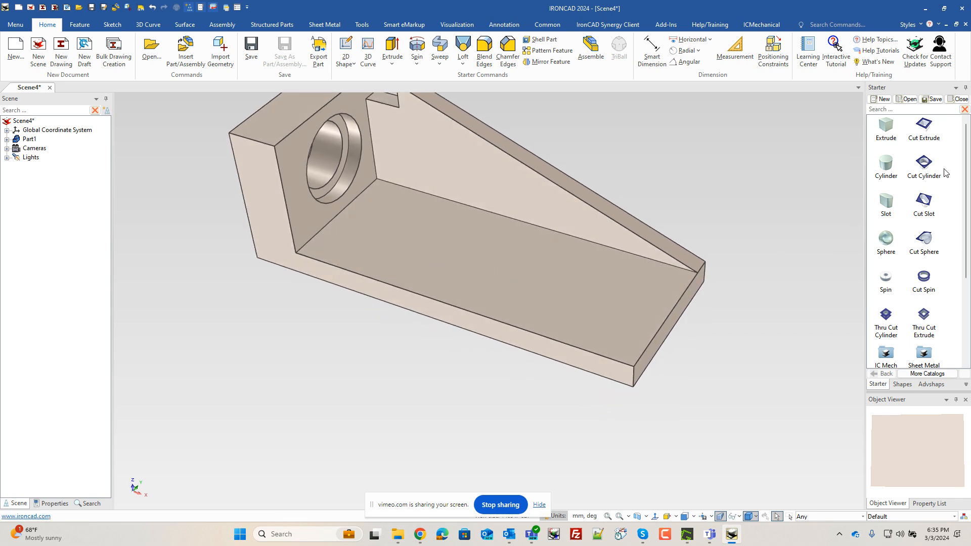
pyautogui.moveTo(925, 165); pyautogui.dragTo(494, 264)
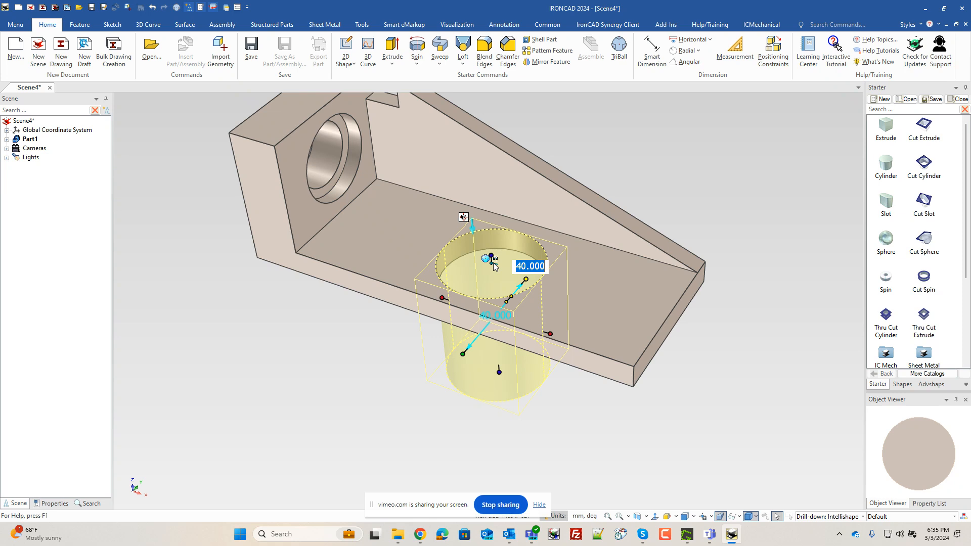
pyautogui.write('30')
pyautogui.press('Return')
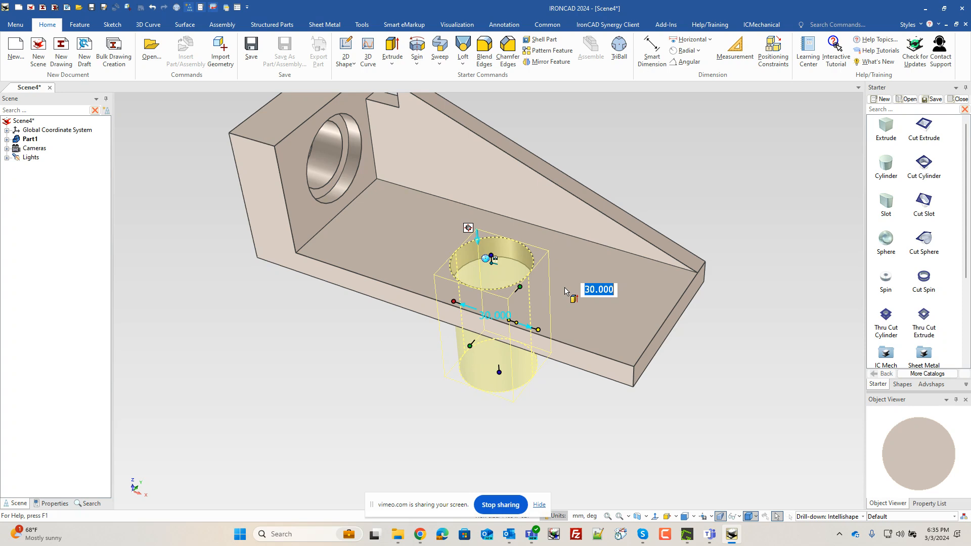
# - Position the cut cylinder 20 mm from the plate's edge using the TriBall's Edit Distance from Point
pyautogui.press('F10')
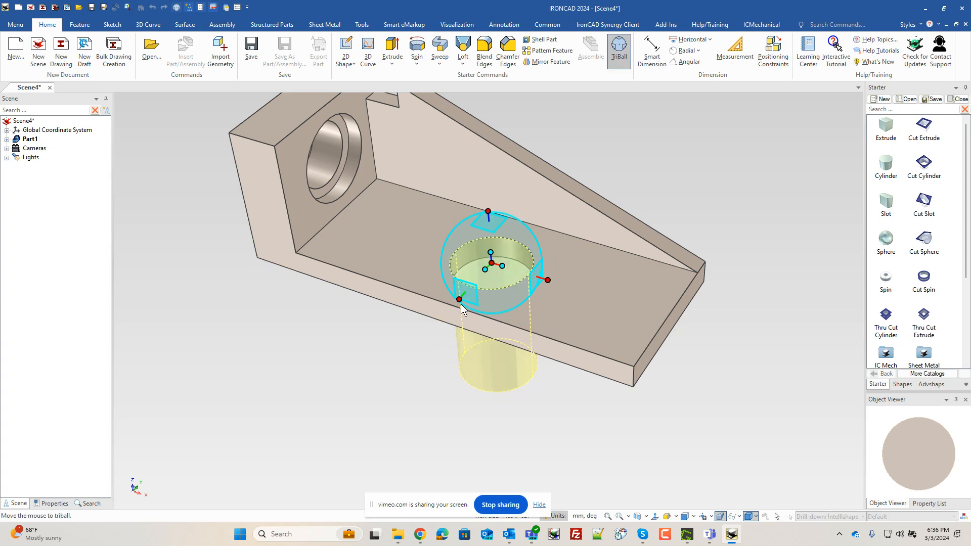
pyautogui.rightClick(491, 262)
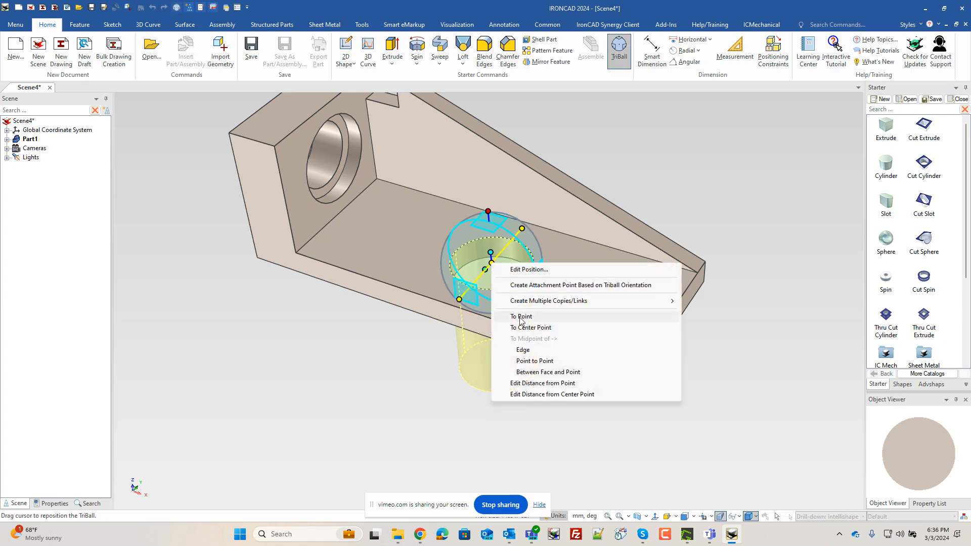
pyautogui.click(542, 383)
pyautogui.click(537, 347)
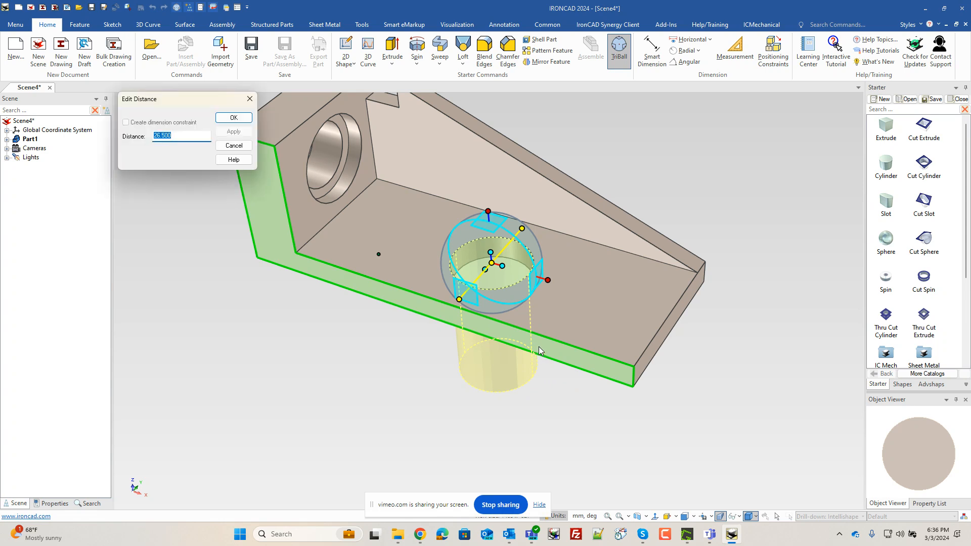
pyautogui.write('20')
pyautogui.press('Return')
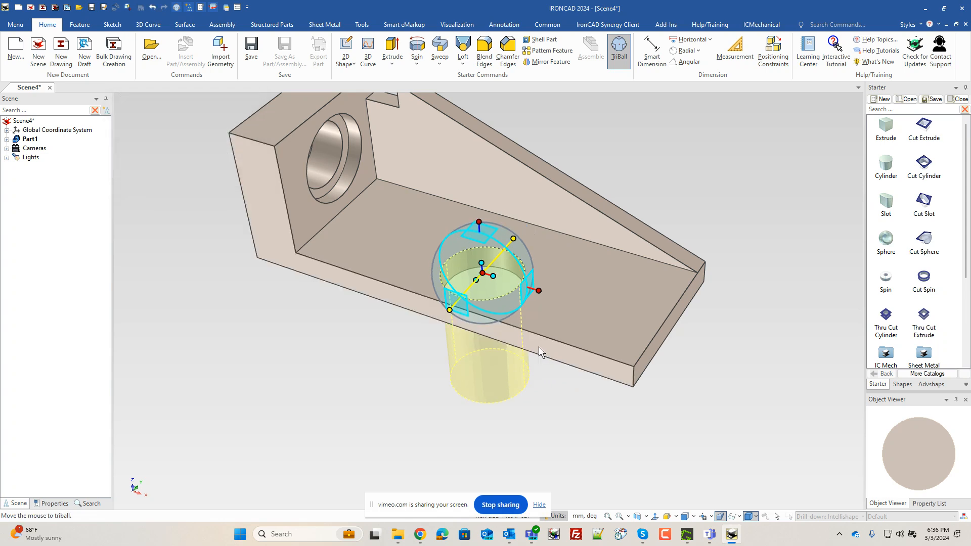
# - Position the cut cylinder 40 mm from the plate's end edge using the TriBall's distance-from-point option
pyautogui.click(539, 291)
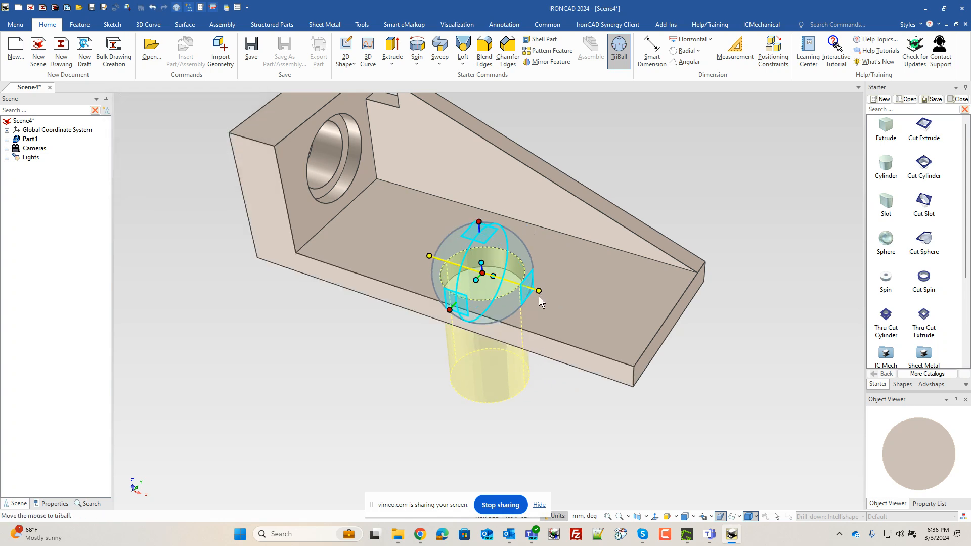
pyautogui.rightClick(487, 274)
pyautogui.click(521, 392)
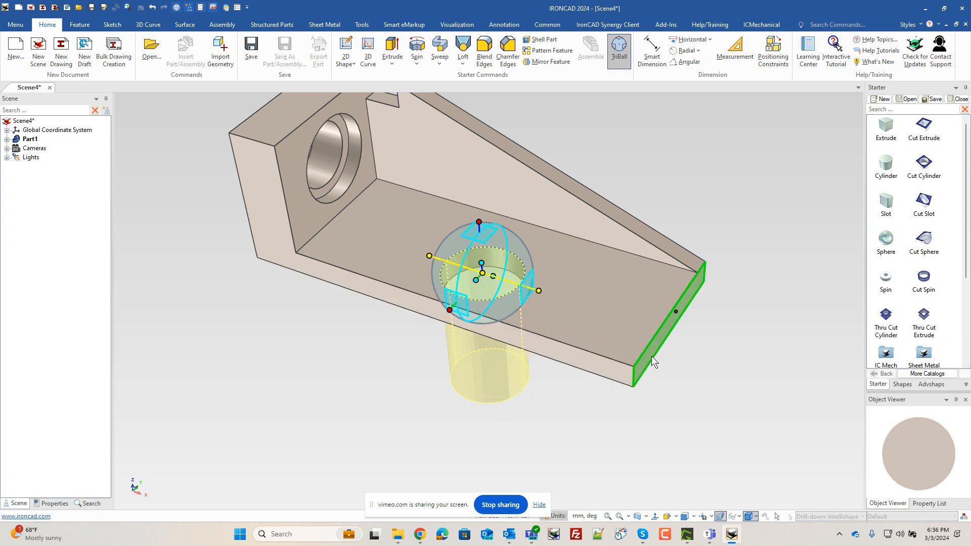
pyautogui.click(649, 356)
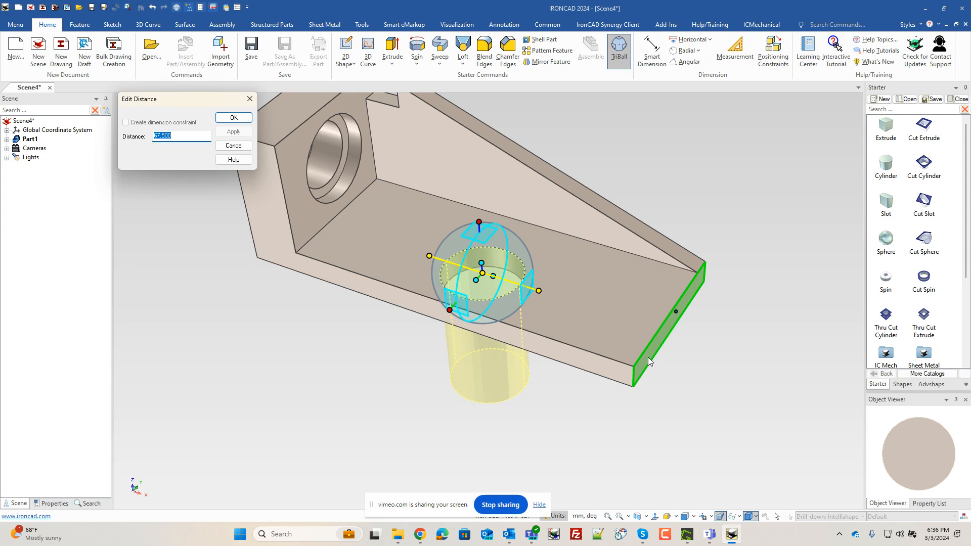
pyautogui.write('40')
pyautogui.press('Return')
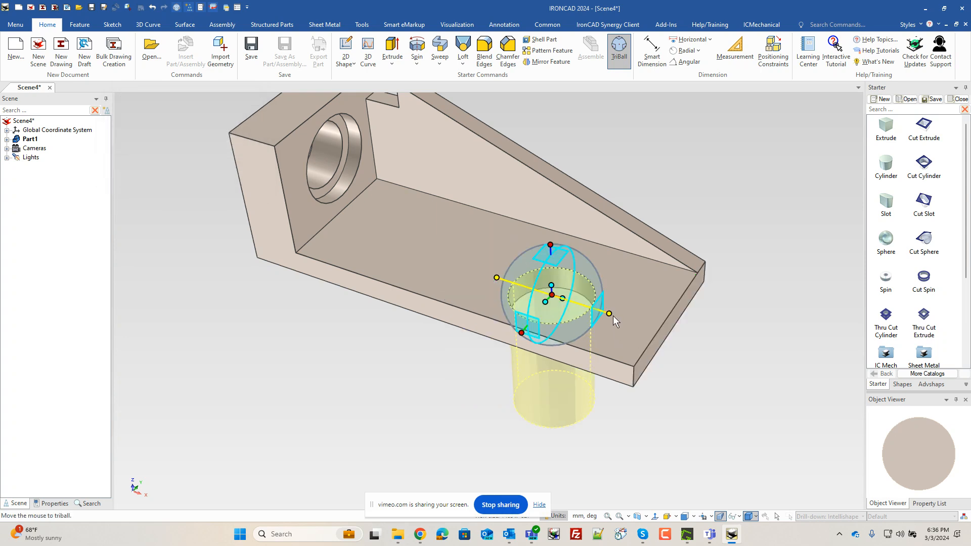
# - Create one linked copy of the cut cylinder 40 mm along the plate's length with the TriBall
pyautogui.moveTo(611, 312); pyautogui.dragTo(517, 282, button='right')
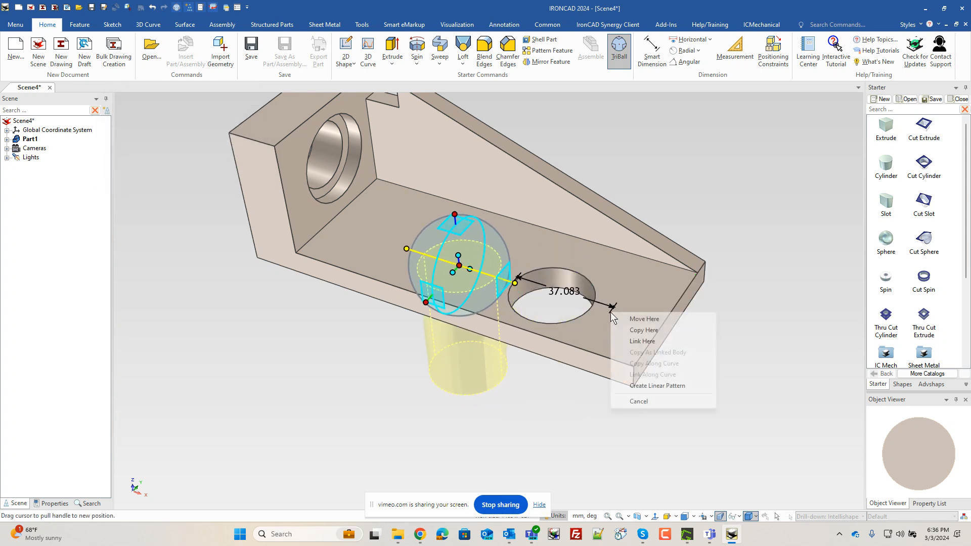
pyautogui.click(643, 342)
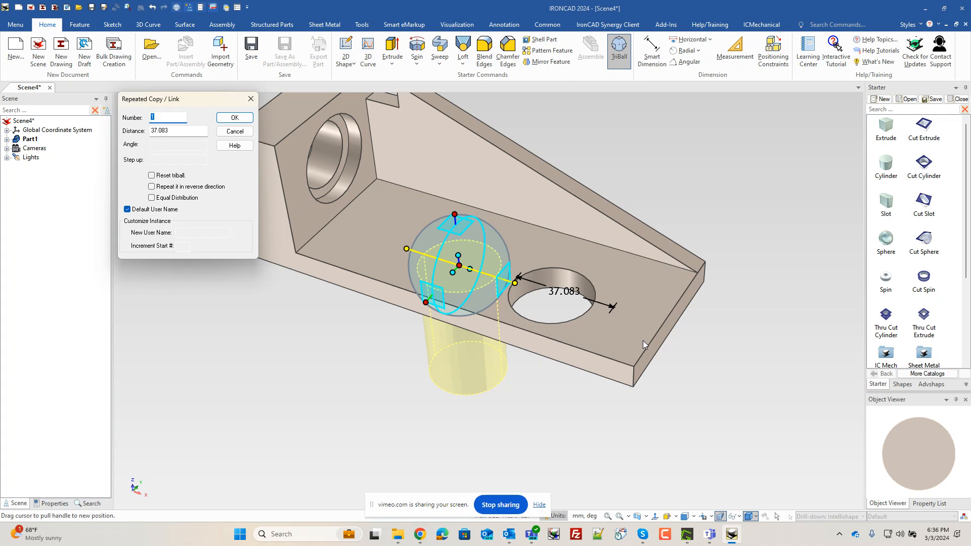
pyautogui.press('Tab')
pyautogui.write('40')
pyautogui.press('Return')
pyautogui.press('F10')
pyautogui.click(741, 374)
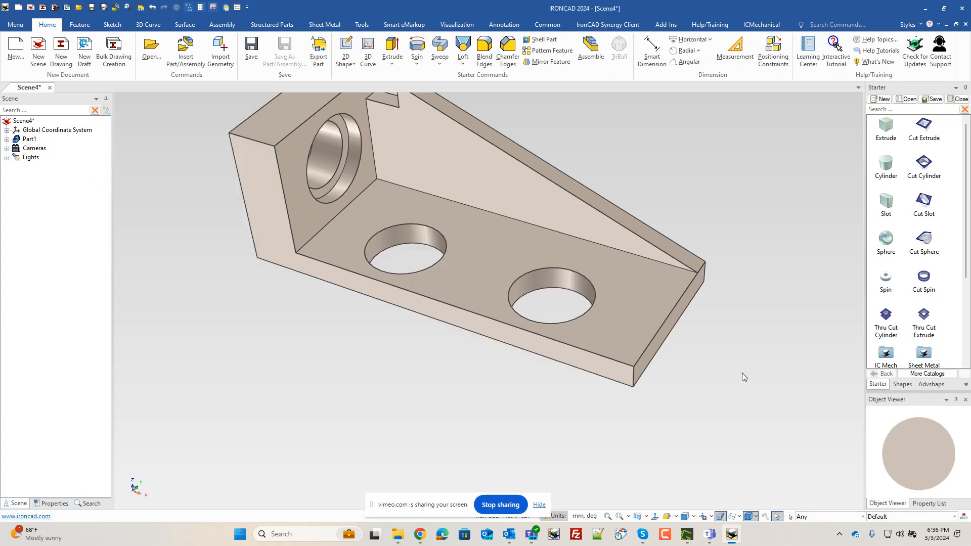
# - Try to change the linked cylinder's height by entering -5
pyautogui.moveTo(588, 374)
pyautogui.mouseDown(button='middle')
pyautogui.moveTo(605, 351)
pyautogui.moveTo(601, 363)
pyautogui.mouseUp(button='middle')
pyautogui.scroll(-1, 524, 355)
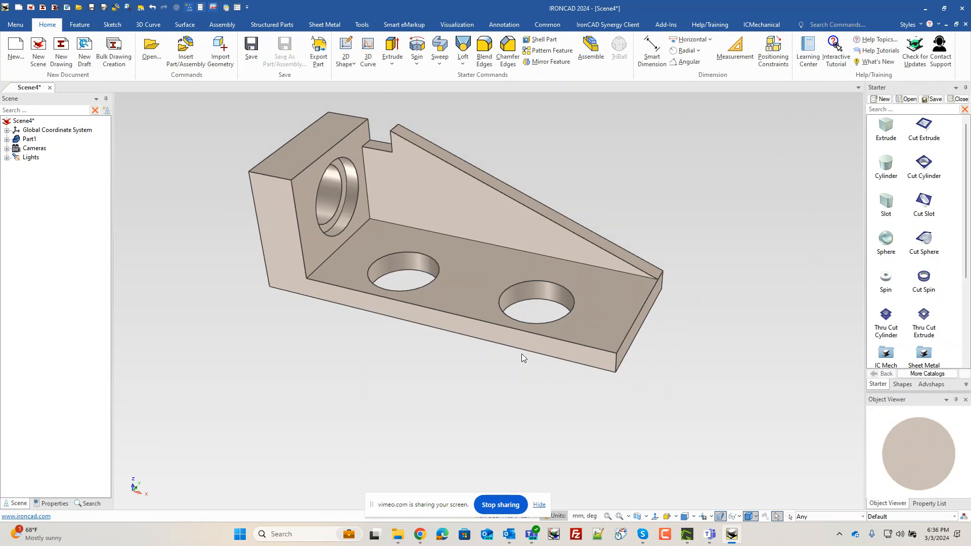
pyautogui.moveTo(513, 354); pyautogui.dragTo(462, 320, button='middle')
pyautogui.click(509, 315)
pyautogui.click(528, 308)
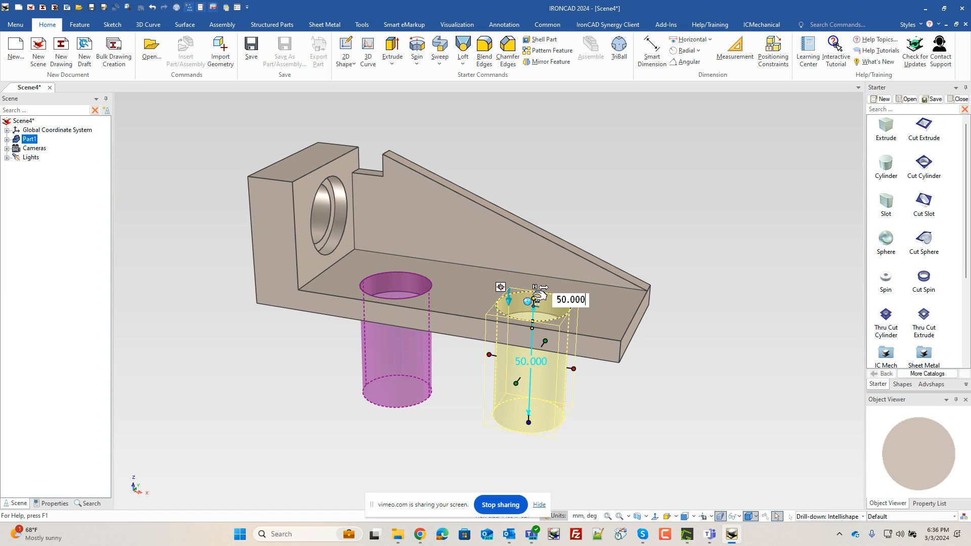
pyautogui.write('-5')
pyautogui.press('Return')
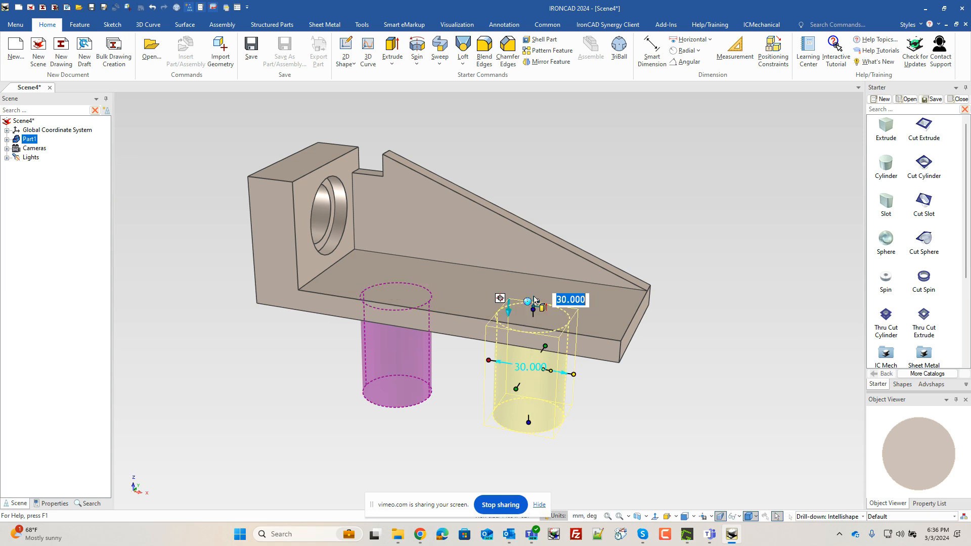
pyautogui.click(618, 394)
# - Drop a Cut Cylinder onto the underside of one hole and set its height to 20 mm
pyautogui.moveTo(488, 390); pyautogui.dragTo(490, 219, button='middle')
pyautogui.moveTo(923, 163); pyautogui.dragTo(530, 372)
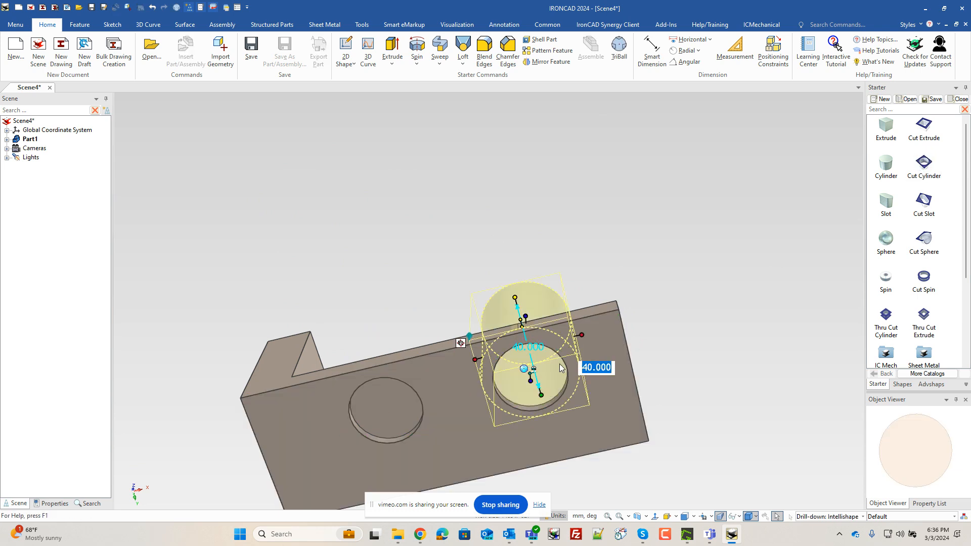
pyautogui.write('20')
pyautogui.press('Return')
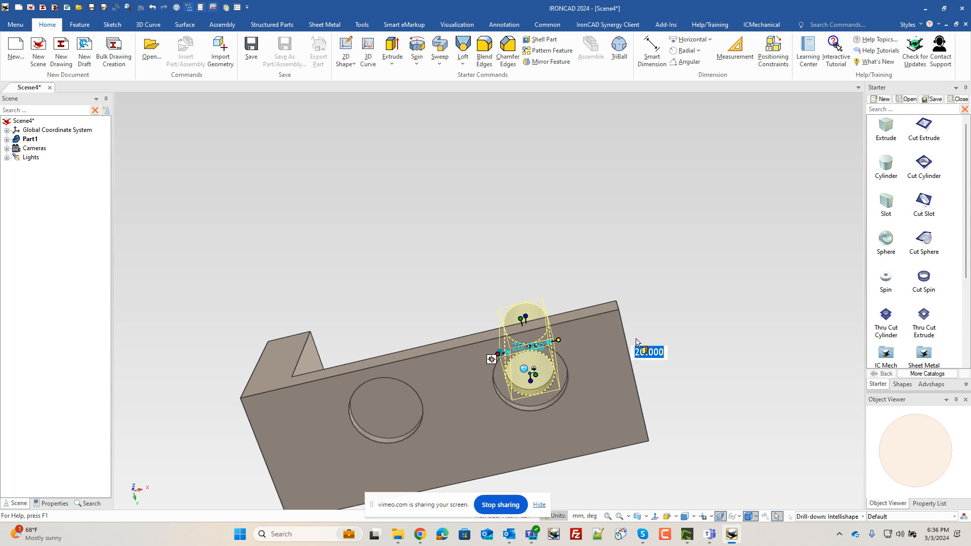
# - Drop a second Cut Cylinder onto the other hole's underside and set its height to 20 mm
pyautogui.moveTo(925, 160); pyautogui.dragTo(388, 408)
pyautogui.write('20')
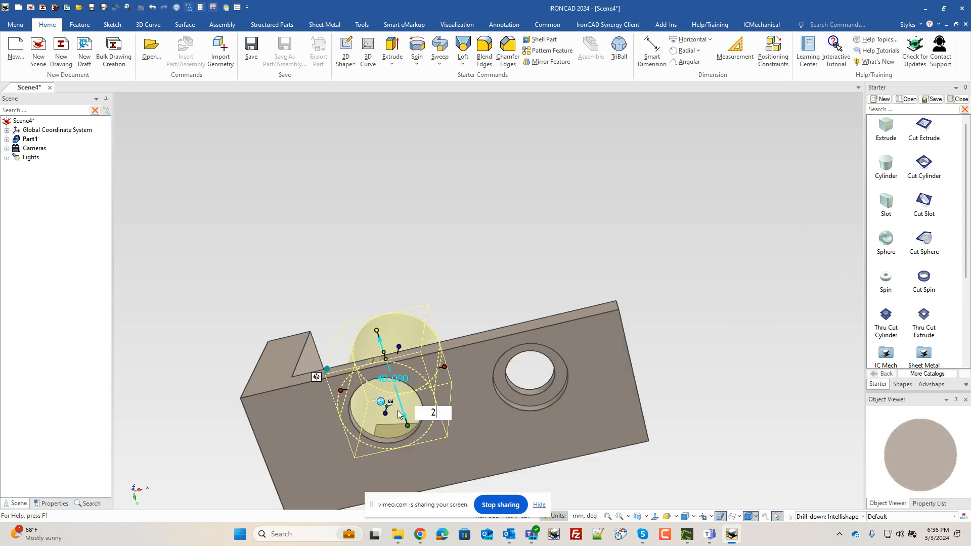
pyautogui.press('Return')
# - Drop a block onto the plate's underside and stretch it to about 155 mm long and 88 mm wide
pyautogui.click(486, 270)
pyautogui.moveTo(487, 270); pyautogui.dragTo(448, 259, button='middle')
pyautogui.scroll(3, 447, 337)
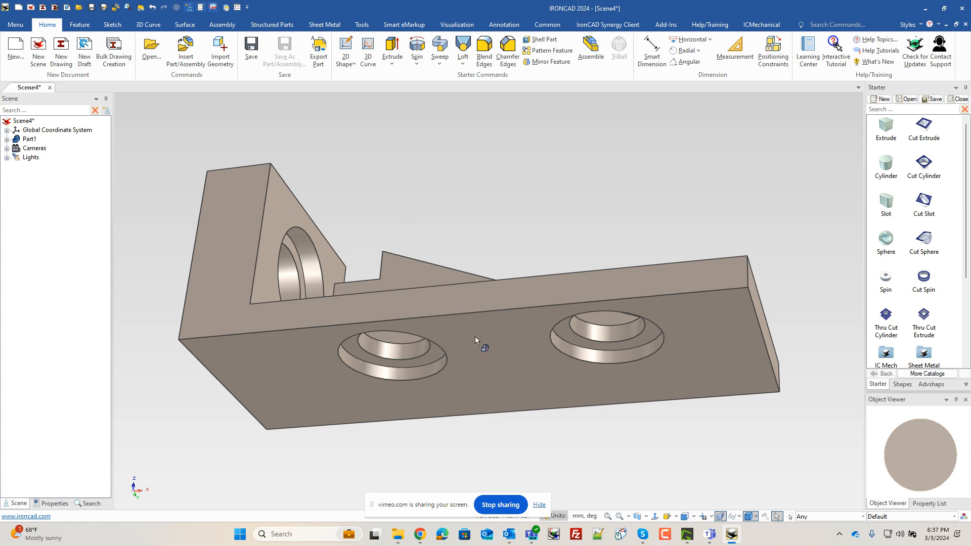
pyautogui.moveTo(888, 127); pyautogui.dragTo(448, 316)
pyautogui.moveTo(440, 217)
pyautogui.mouseDown()
pyautogui.moveTo(449, 235)
pyautogui.moveTo(535, 281)
pyautogui.moveTo(559, 307)
pyautogui.moveTo(757, 317)
pyautogui.mouseUp()
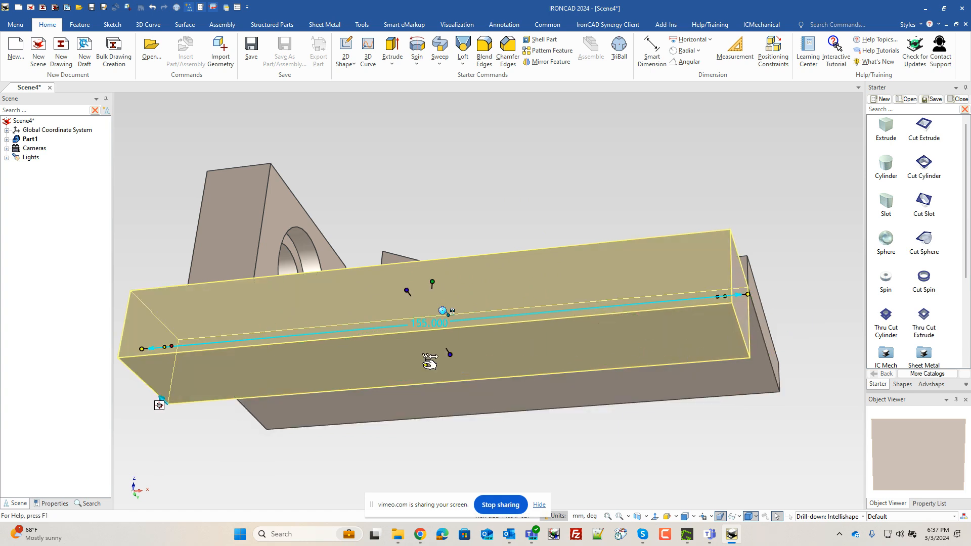
pyautogui.moveTo(450, 355); pyautogui.dragTo(609, 403)
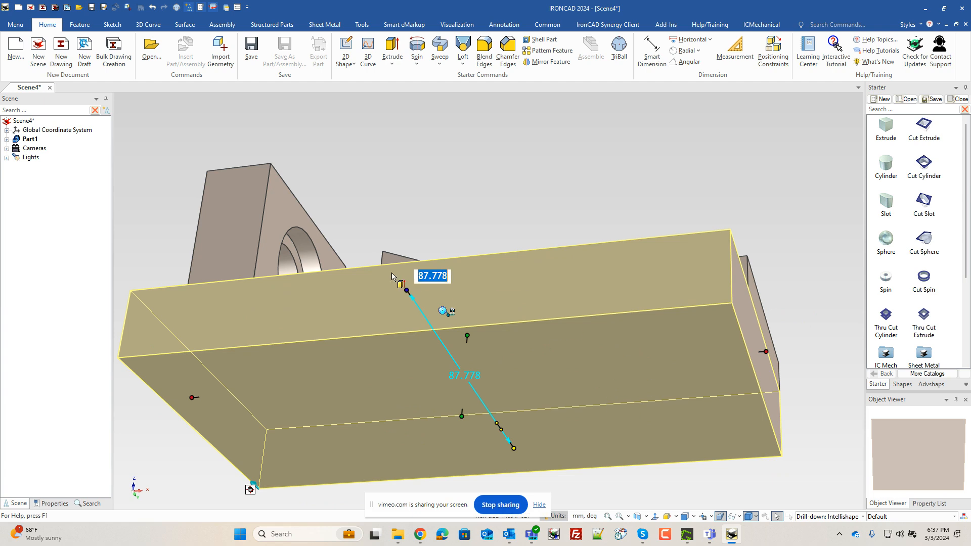
pyautogui.moveTo(409, 290); pyautogui.dragTo(748, 255)
pyautogui.click(843, 231)
pyautogui.moveTo(590, 287); pyautogui.dragTo(550, 342, button='middle')
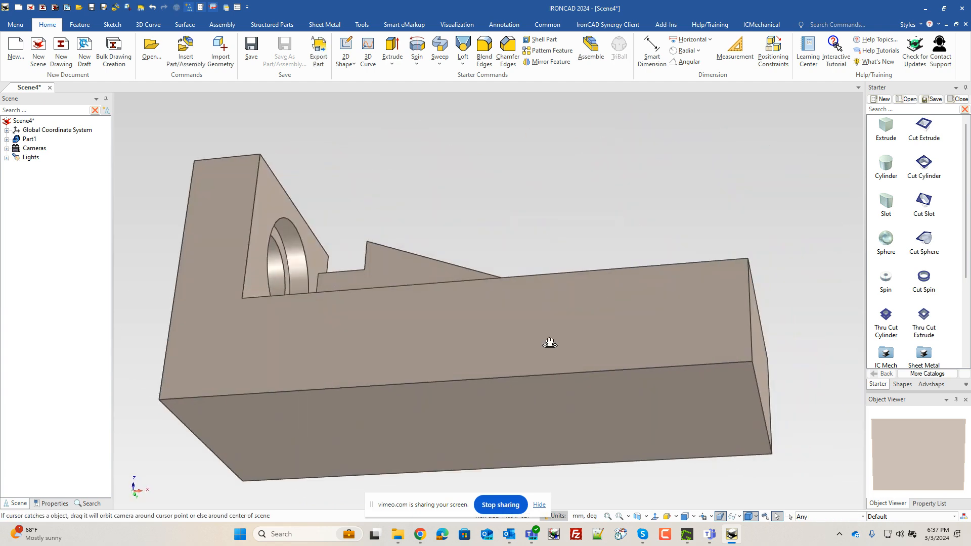
# - Edit the block's cross-section and sketch a three-point arc across it with a 56 mm radius
pyautogui.click(531, 355)
pyautogui.rightClick(530, 356)
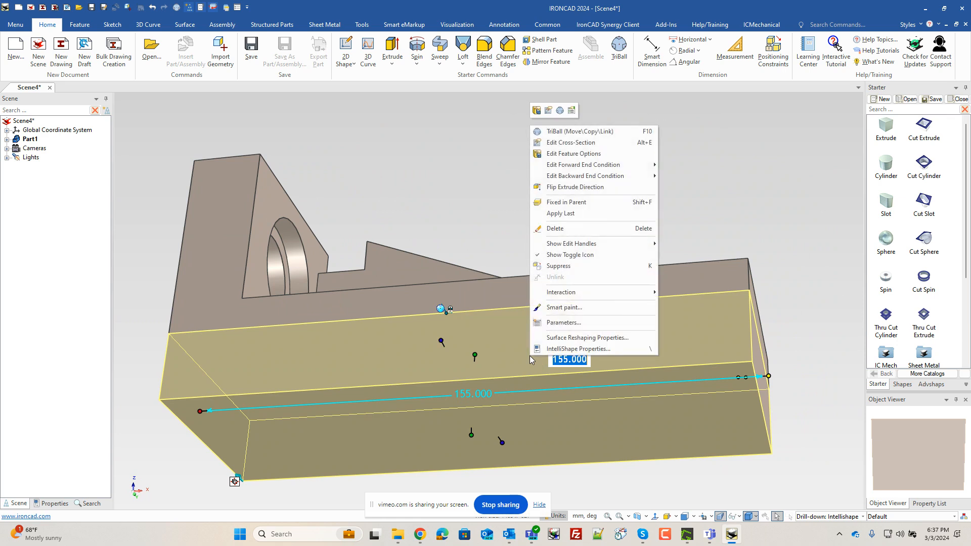
pyautogui.click(570, 142)
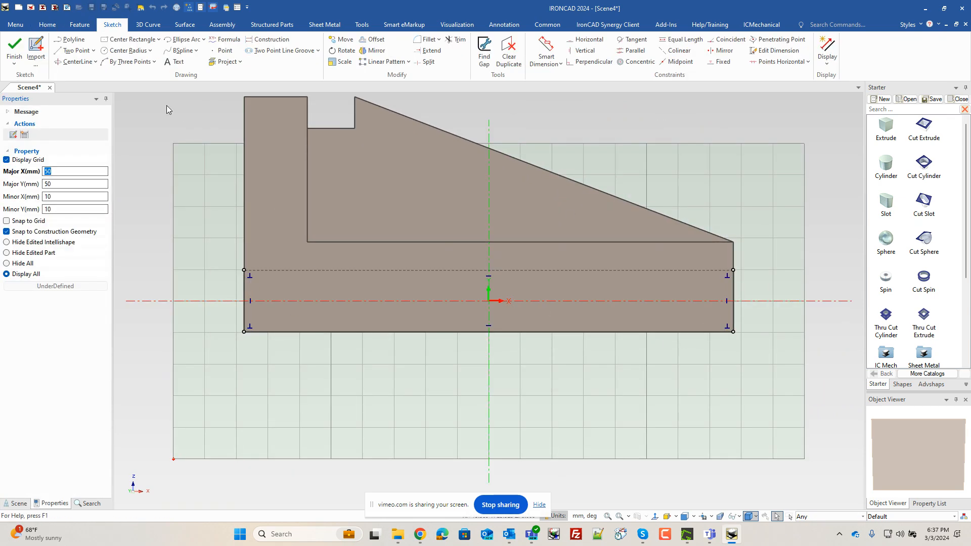
pyautogui.click(134, 61)
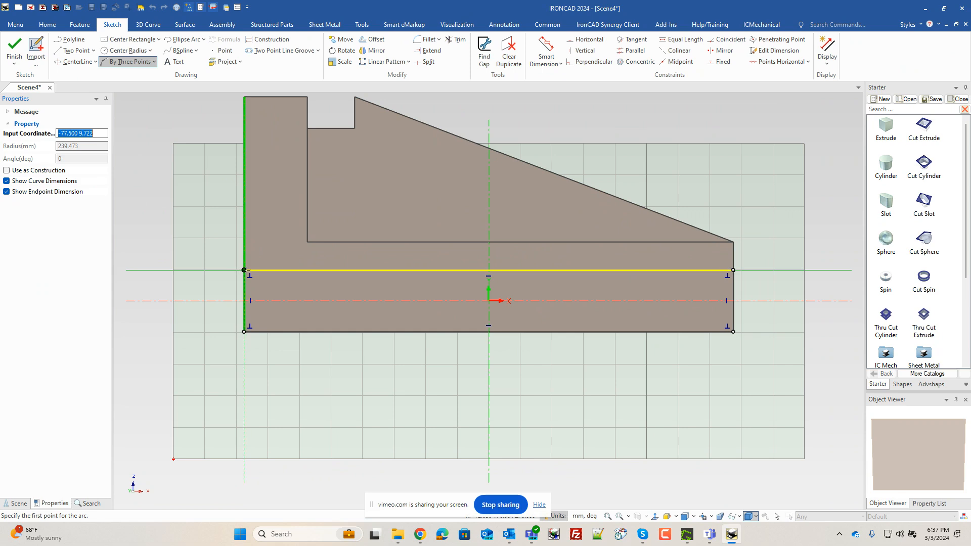
pyautogui.click(244, 270)
pyautogui.click(734, 270)
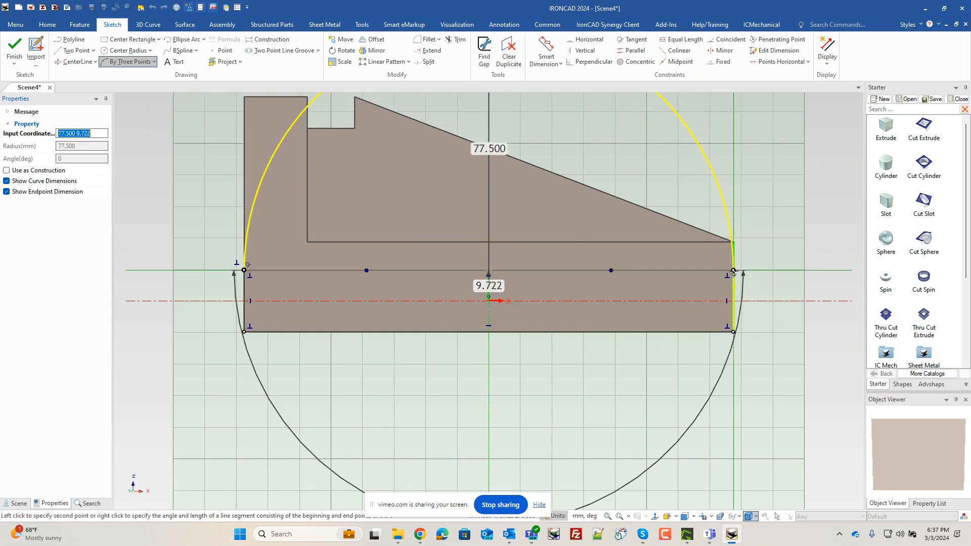
pyautogui.click(734, 270)
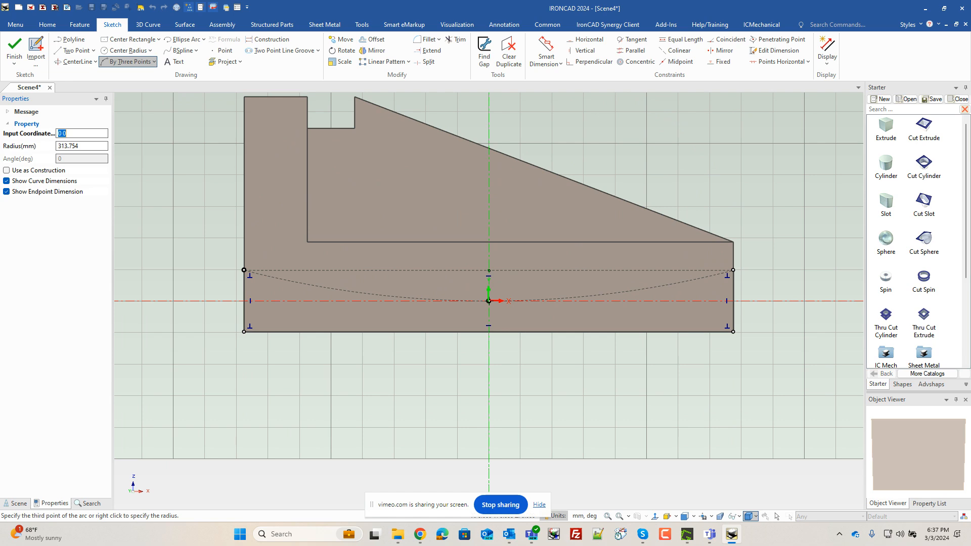
pyautogui.rightClick(488, 301)
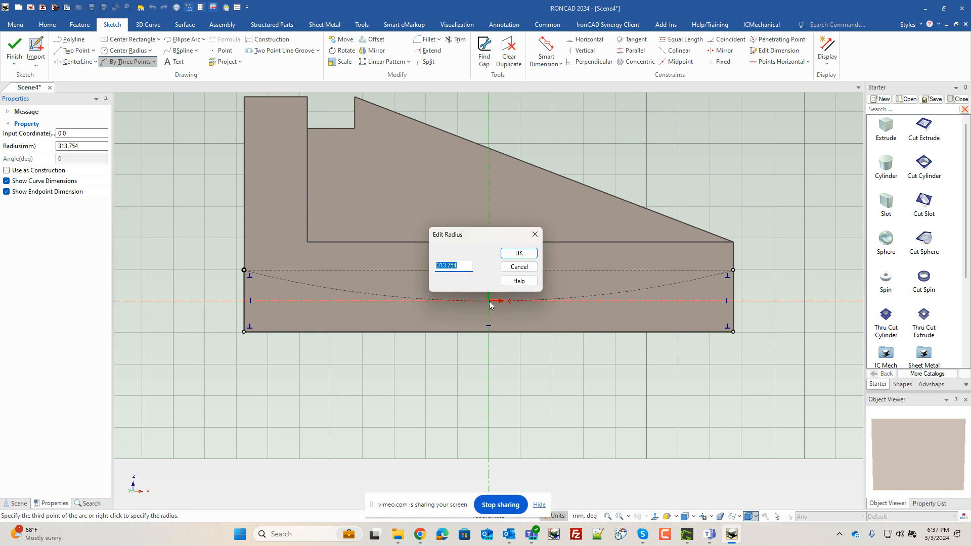
pyautogui.write('560')
pyautogui.press('Return')
pyautogui.press('Escape')
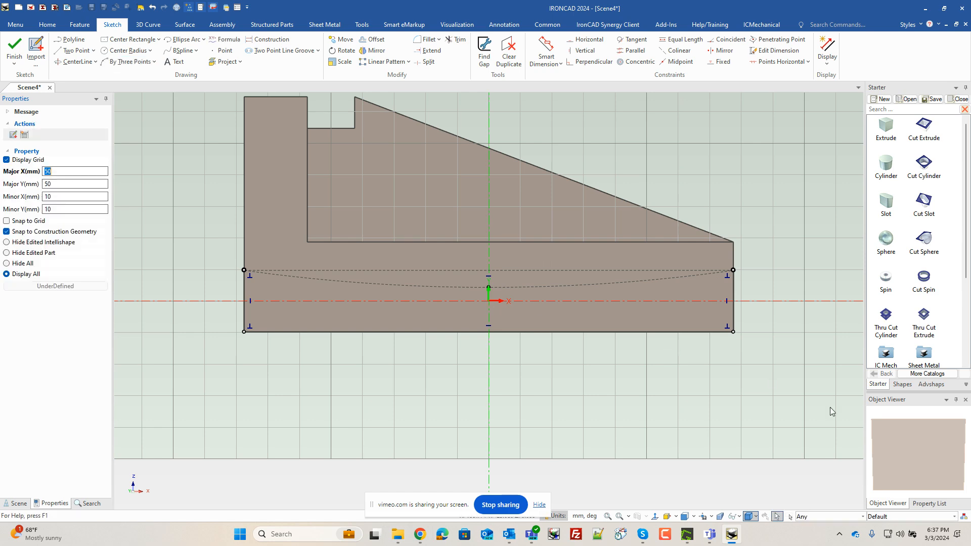
# - Finish editing the block's cross-section sketch
pyautogui.moveTo(801, 426); pyautogui.dragTo(218, 313)
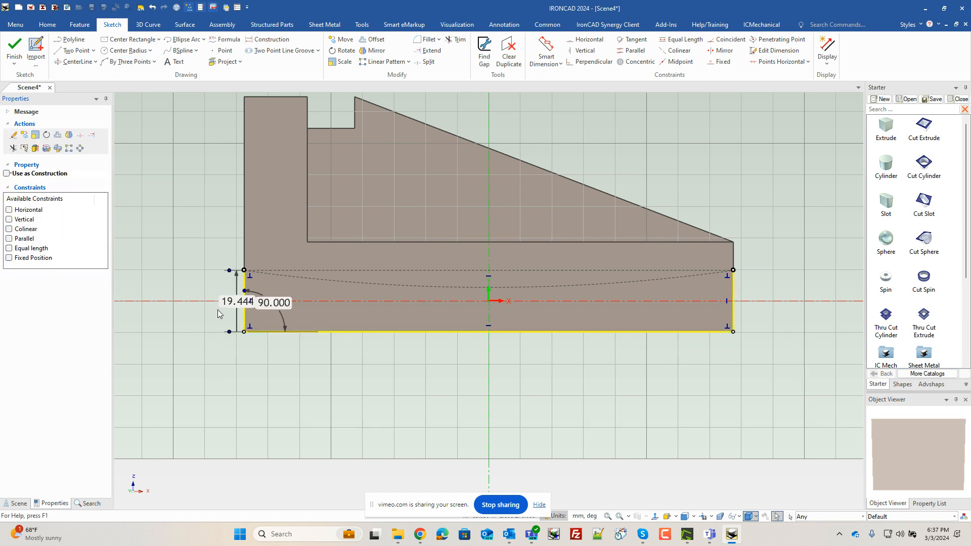
pyautogui.click(217, 316)
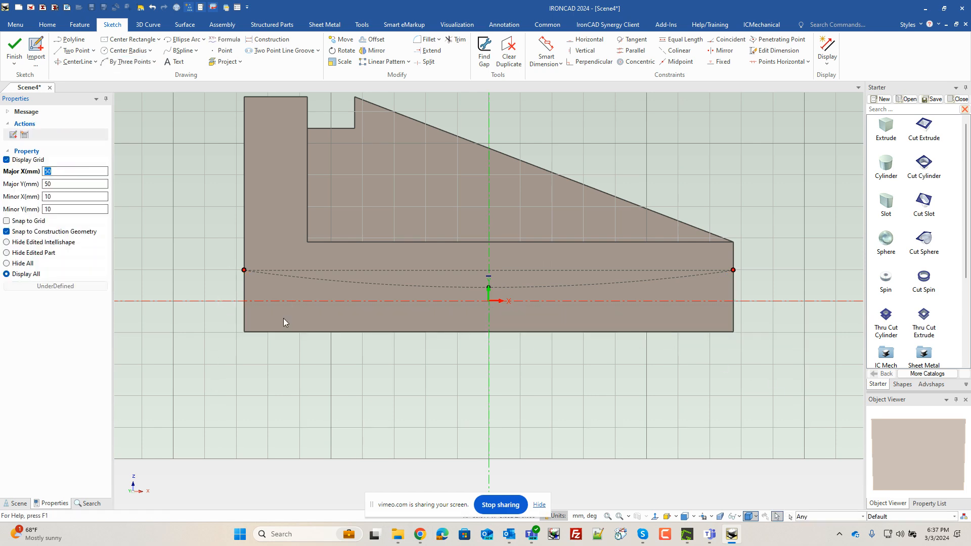
pyautogui.click(14, 49)
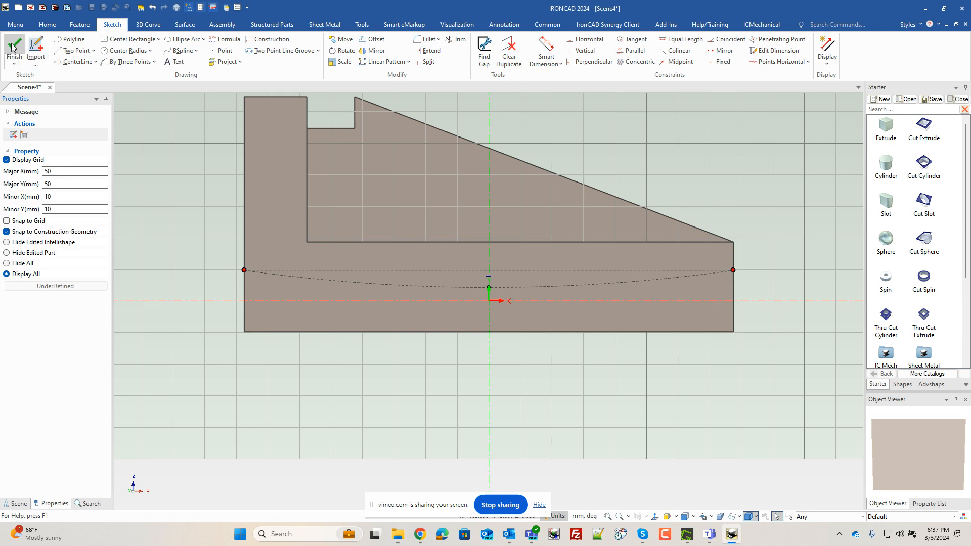
pyautogui.click(594, 209)
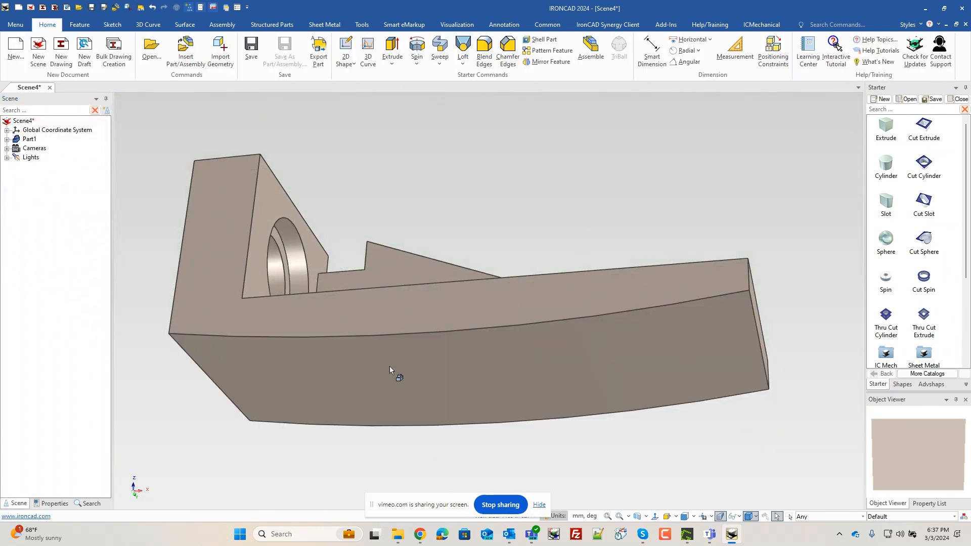
# - Set the first counterbore cylinder to apply last in the part's feature order
pyautogui.click(7, 139)
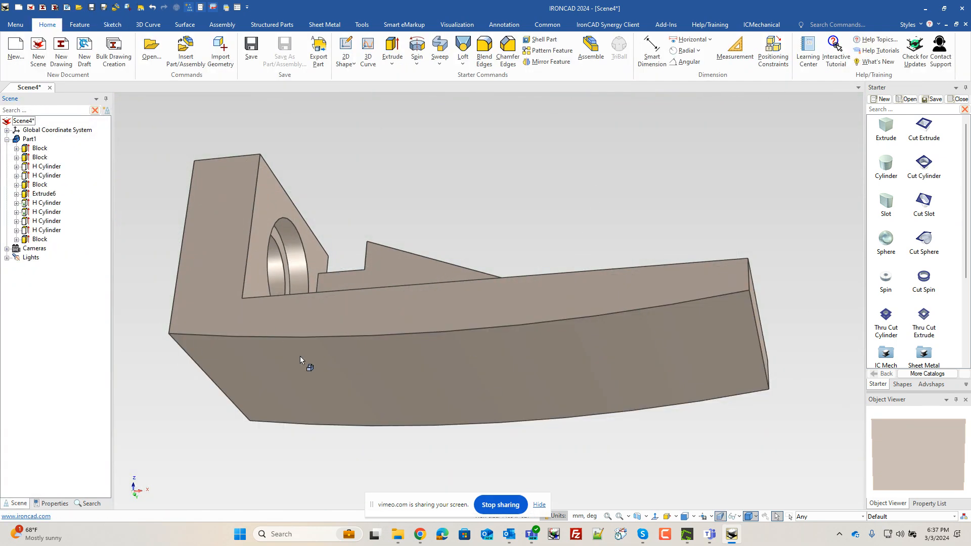
pyautogui.click(28, 203)
pyautogui.rightClick(28, 203)
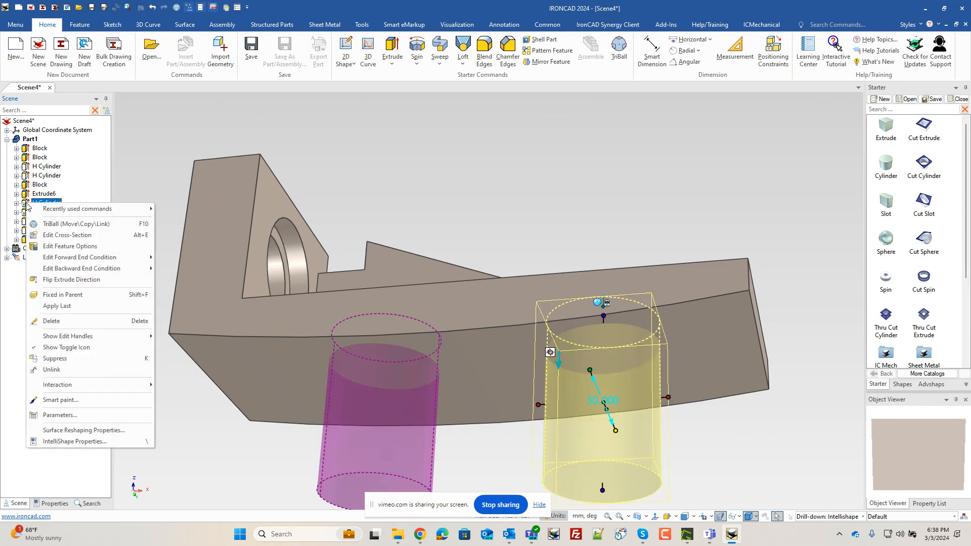
pyautogui.click(78, 306)
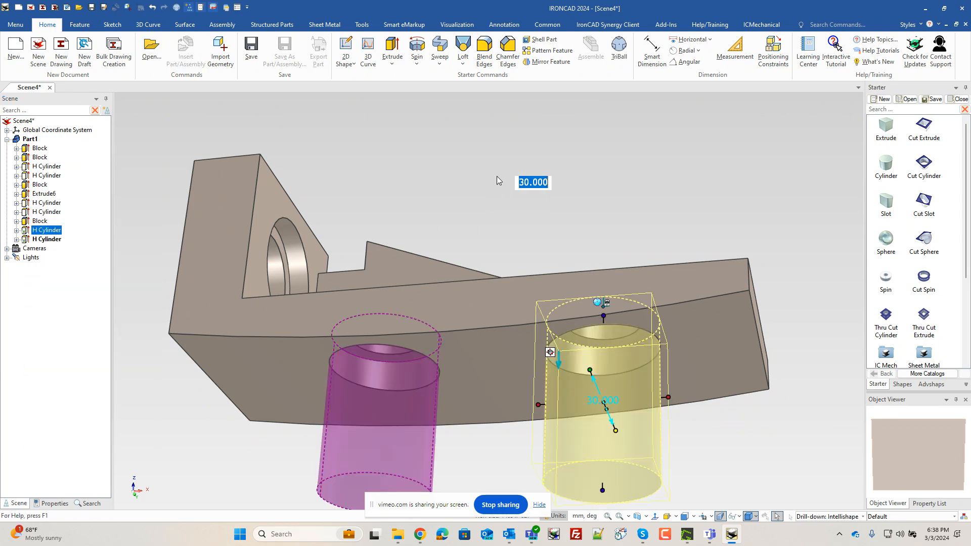
pyautogui.click(531, 260)
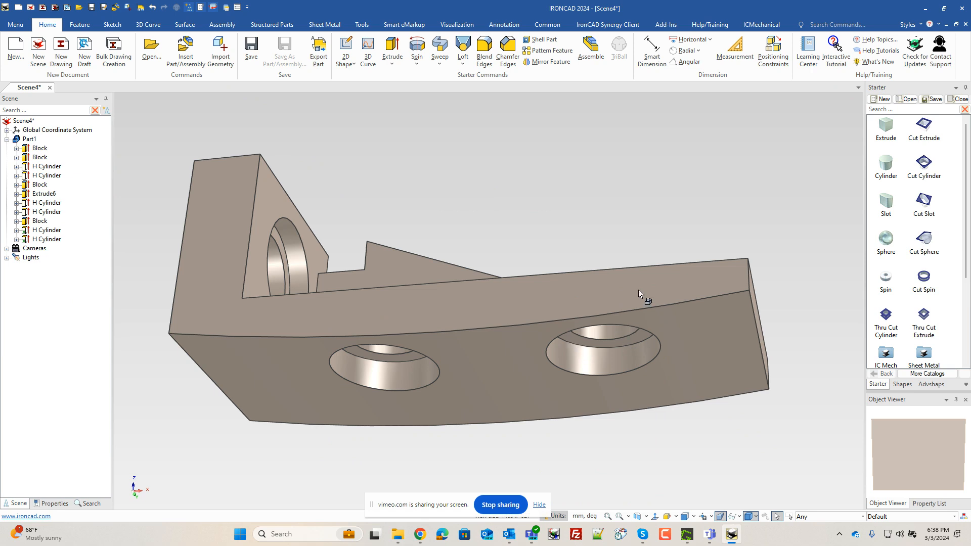
# - Round the vertical corner edge at the plate's curved end with a 16 mm blend
pyautogui.moveTo(556, 213); pyautogui.dragTo(526, 310, button='middle')
pyautogui.scroll(-3, 505, 349)
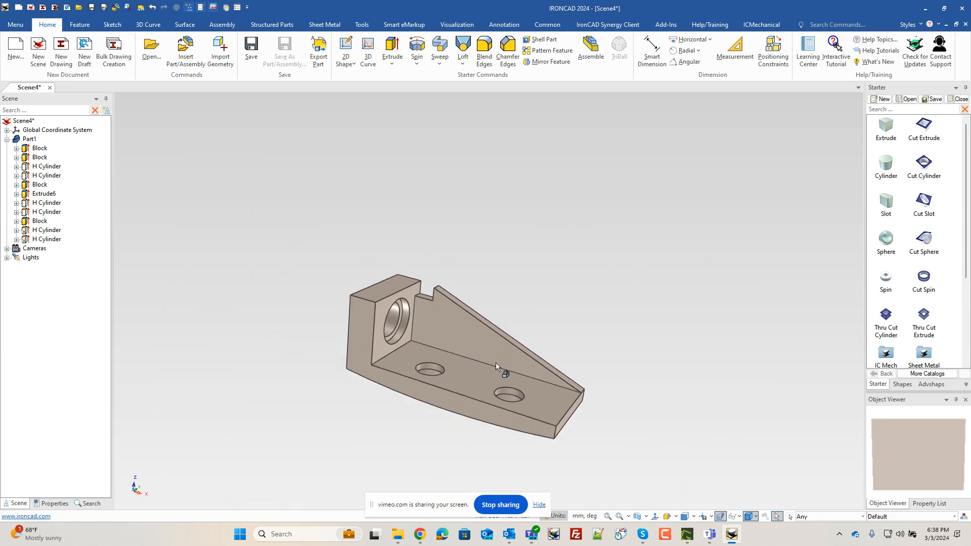
pyautogui.scroll(4, 504, 386)
pyautogui.scroll(2, 553, 414)
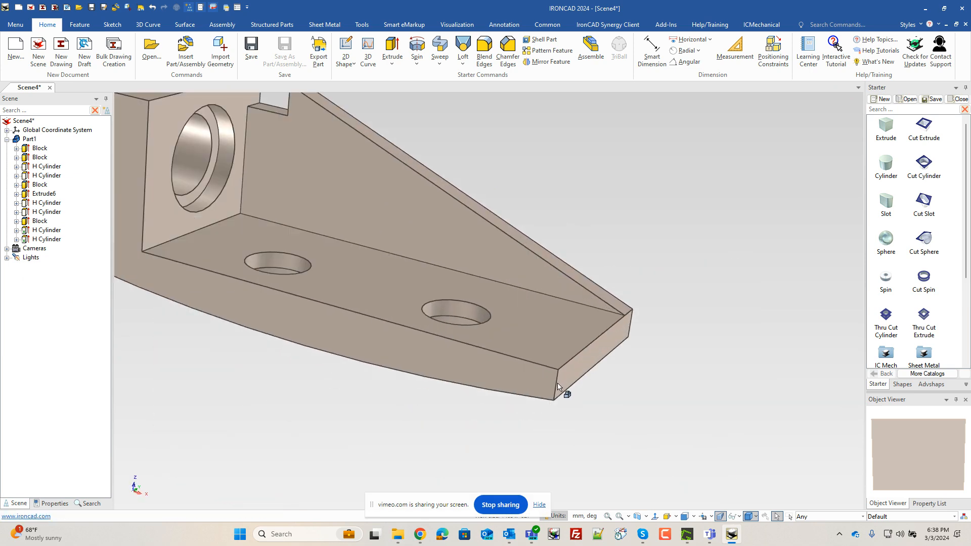
pyautogui.click(557, 387)
pyautogui.click(557, 387)
pyautogui.rightClick(557, 387)
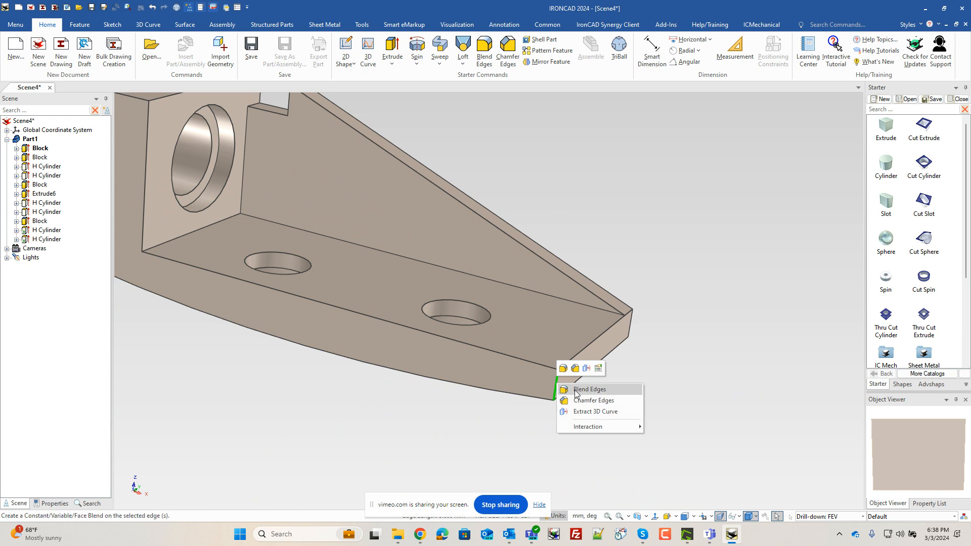
pyautogui.click(574, 390)
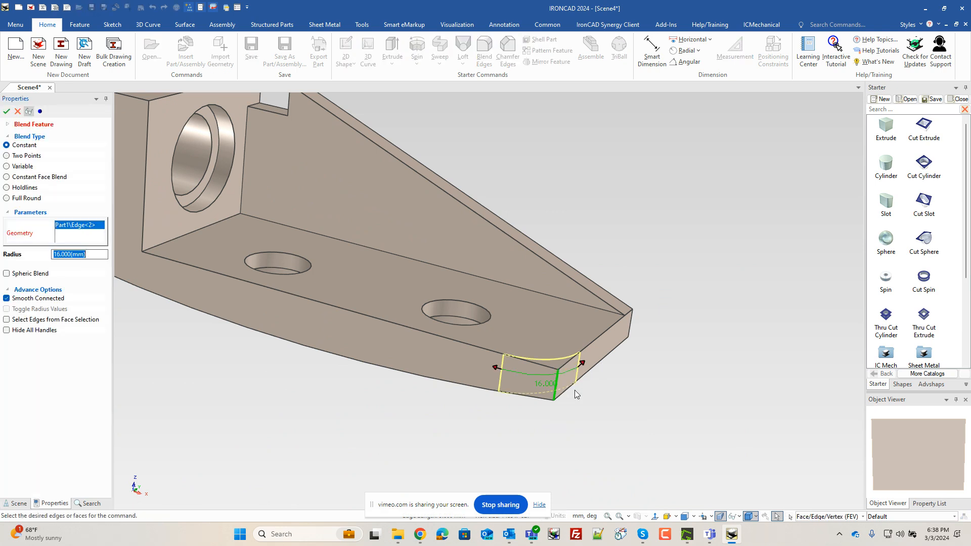
pyautogui.write('16')
pyautogui.press('Return')
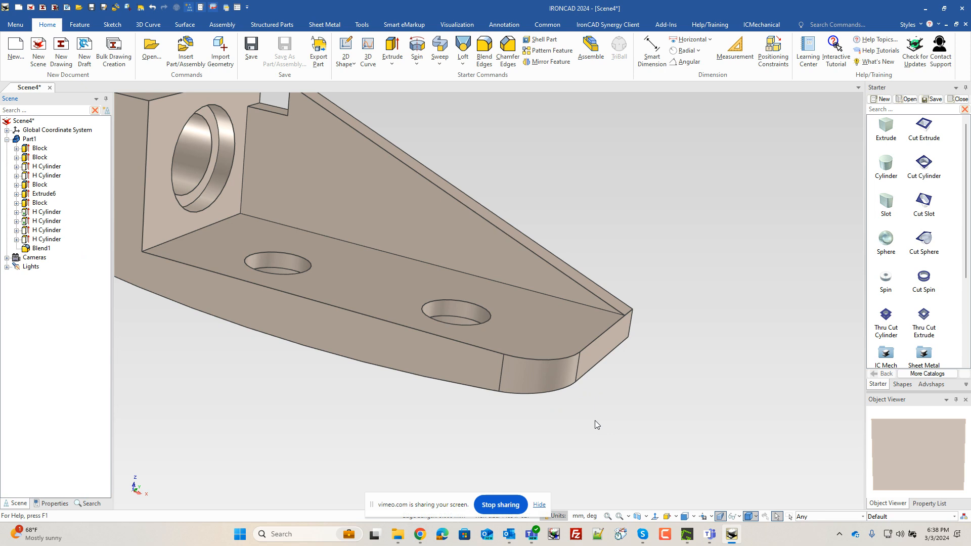
# - Select the whole part and display its properties
pyautogui.press('F8')
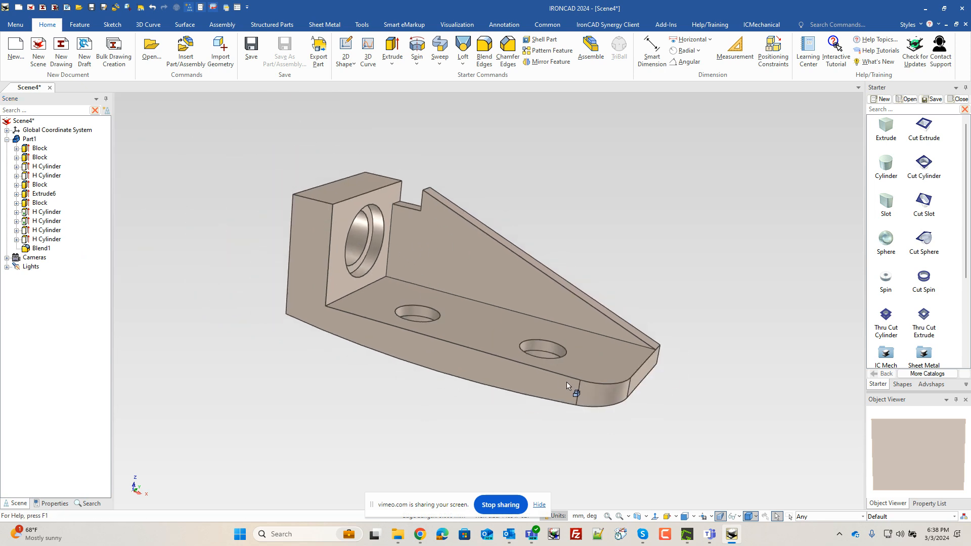
pyautogui.moveTo(575, 392)
pyautogui.mouseDown(button='middle')
pyautogui.moveTo(614, 351)
pyautogui.moveTo(631, 350)
pyautogui.moveTo(582, 390)
pyautogui.mouseUp(button='middle')
pyautogui.moveTo(450, 381)
pyautogui.mouseDown(button='middle')
pyautogui.moveTo(423, 405)
pyautogui.moveTo(440, 369)
pyautogui.mouseUp(button='middle')
pyautogui.click(442, 366)
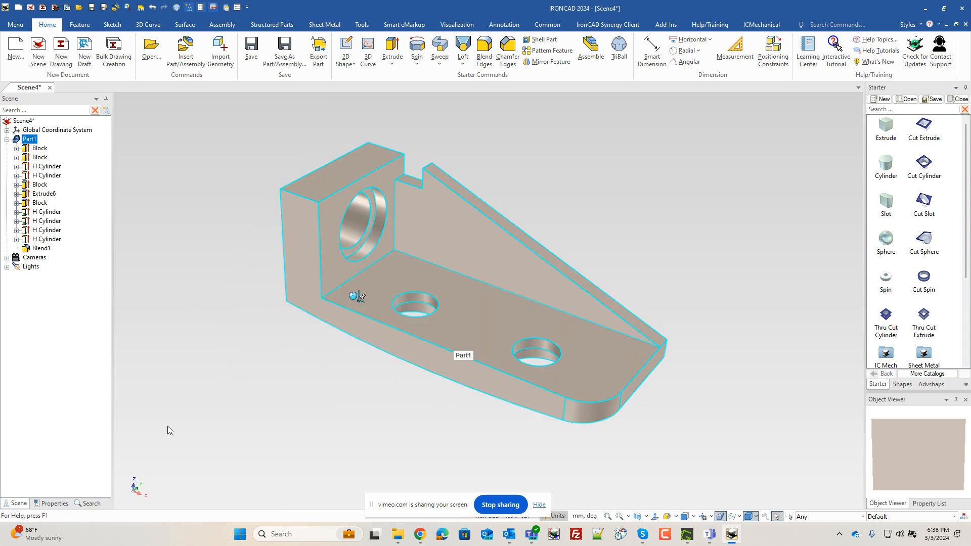
pyautogui.click(52, 503)
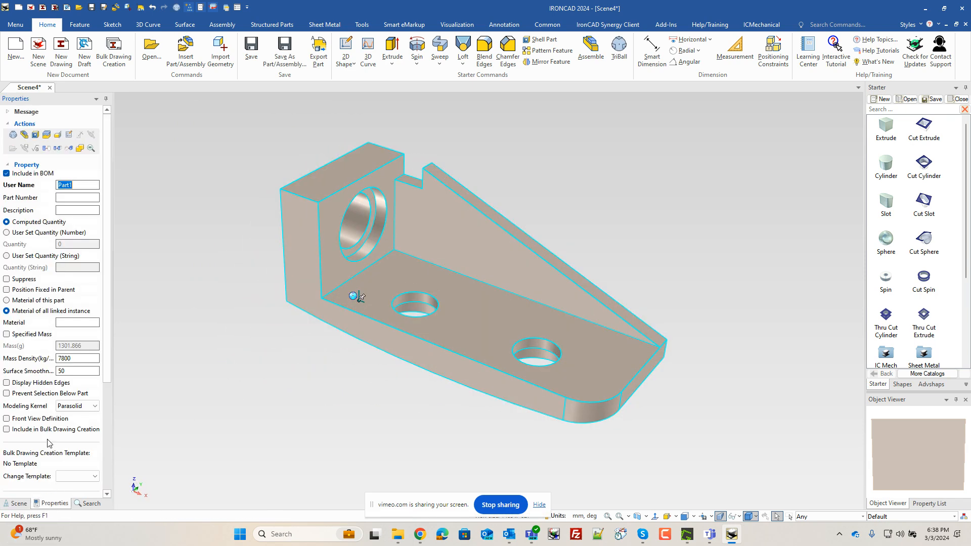
# - Set the part's material mass density to 1020 kg/m³
pyautogui.rightClick(405, 269)
pyautogui.click(450, 427)
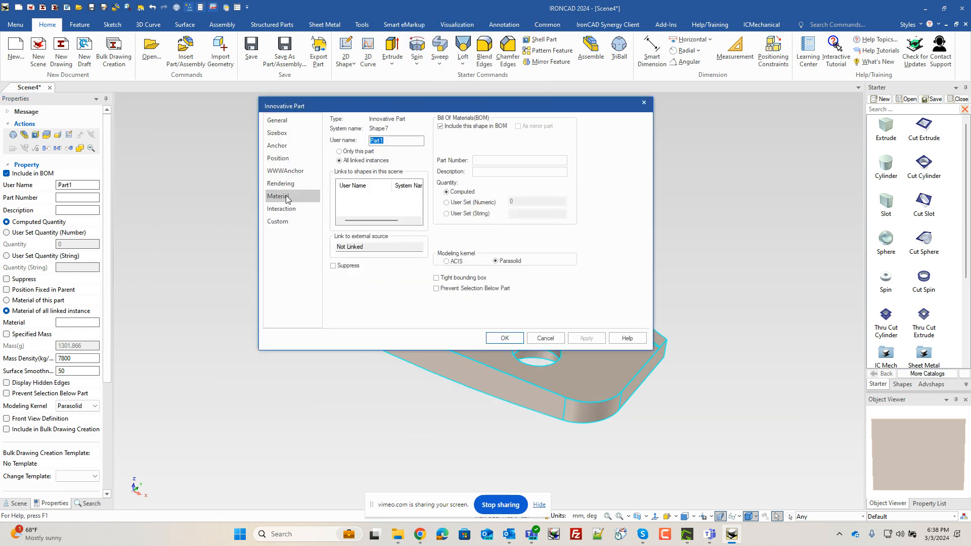
pyautogui.click(278, 196)
pyautogui.doubleClick(412, 161)
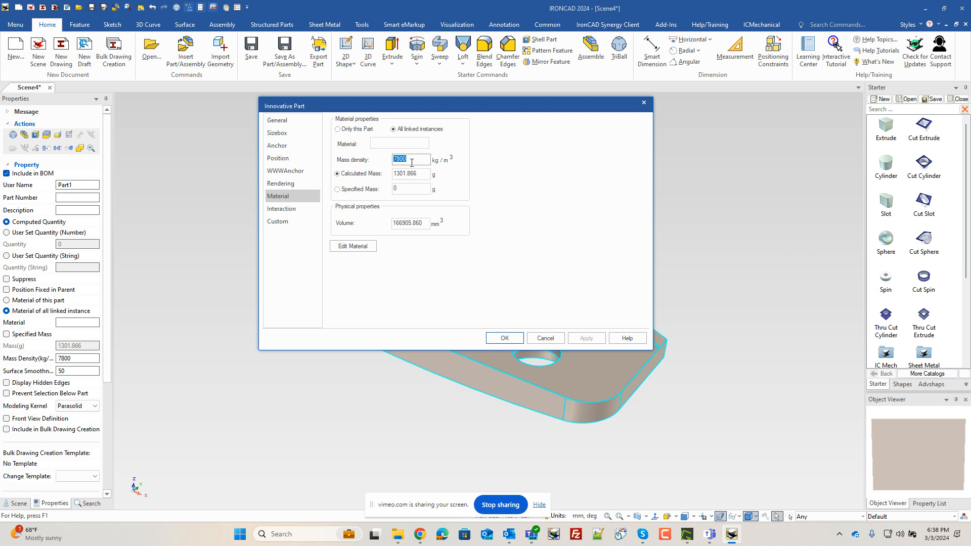
pyautogui.write('102')
pyautogui.press('Return')
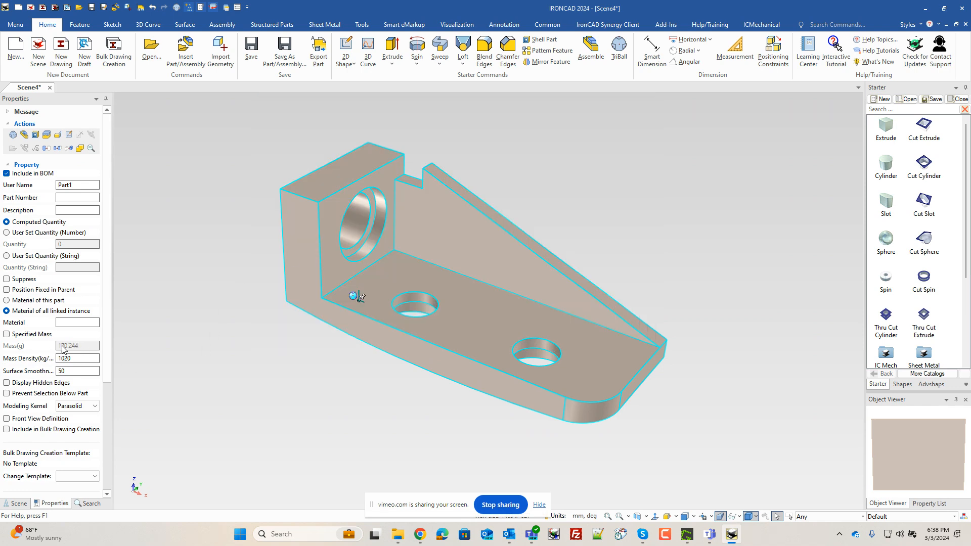
pyautogui.click(187, 357)
pyautogui.click(507, 326)
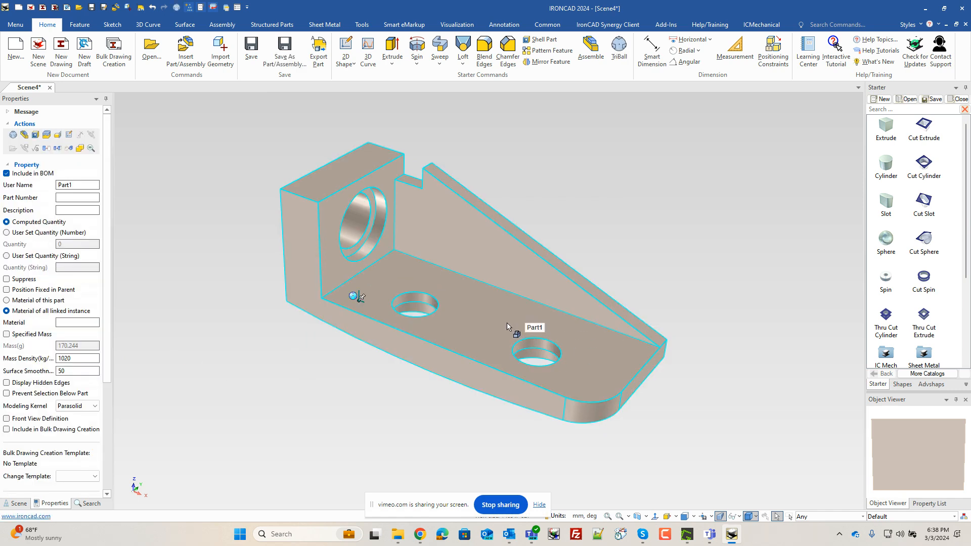